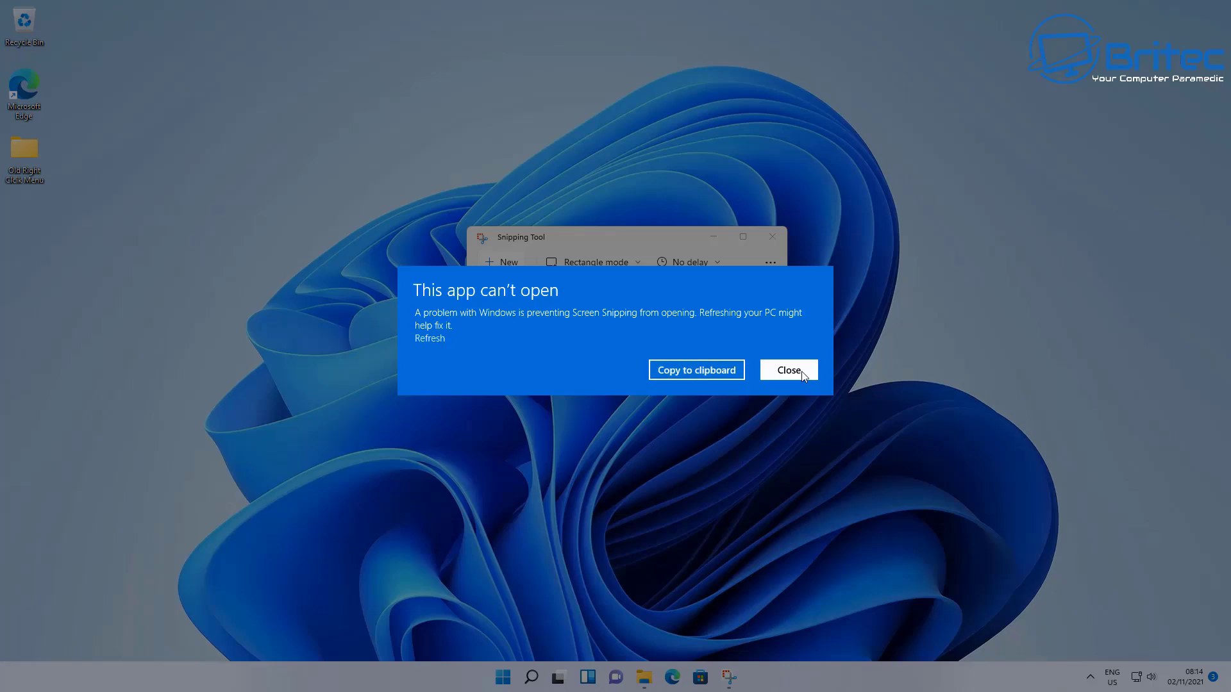
Step: Dismiss the screen snipping error, try a new snip once more, and close Snipping Tool
click(802, 371)
click(504, 264)
click(790, 371)
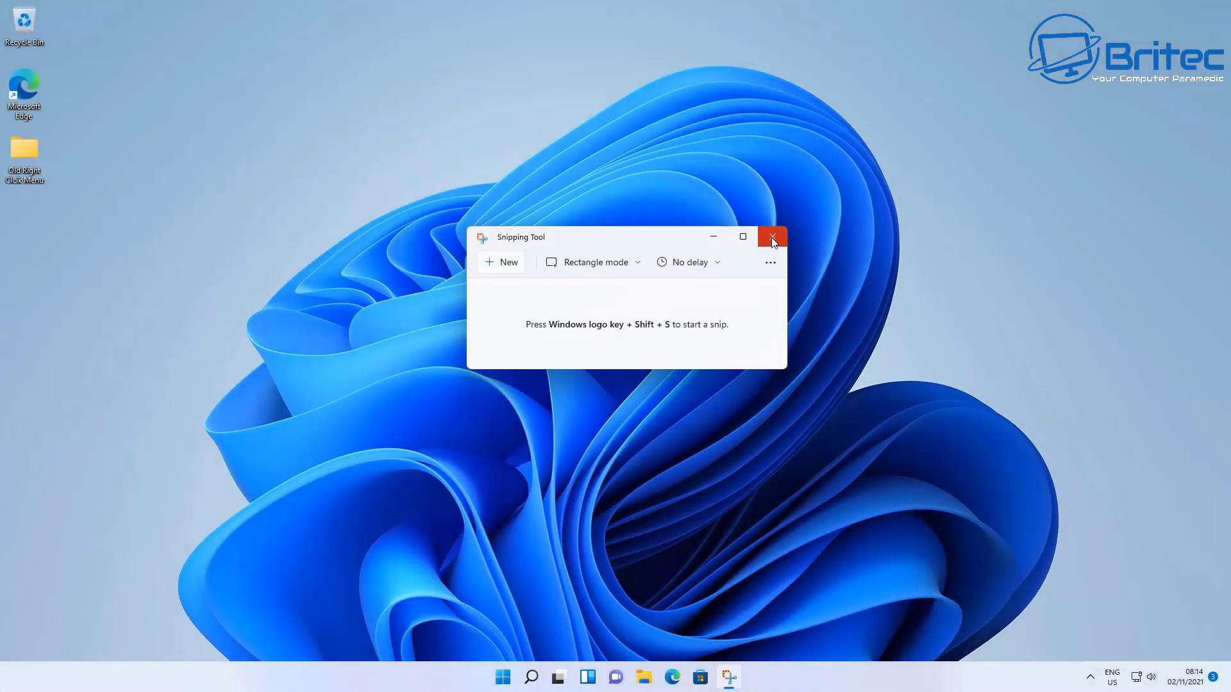
click(773, 241)
Step: Reopen Snipping Tool from the recent searches to test a new snip, and close it after dismissing the error
click(531, 677)
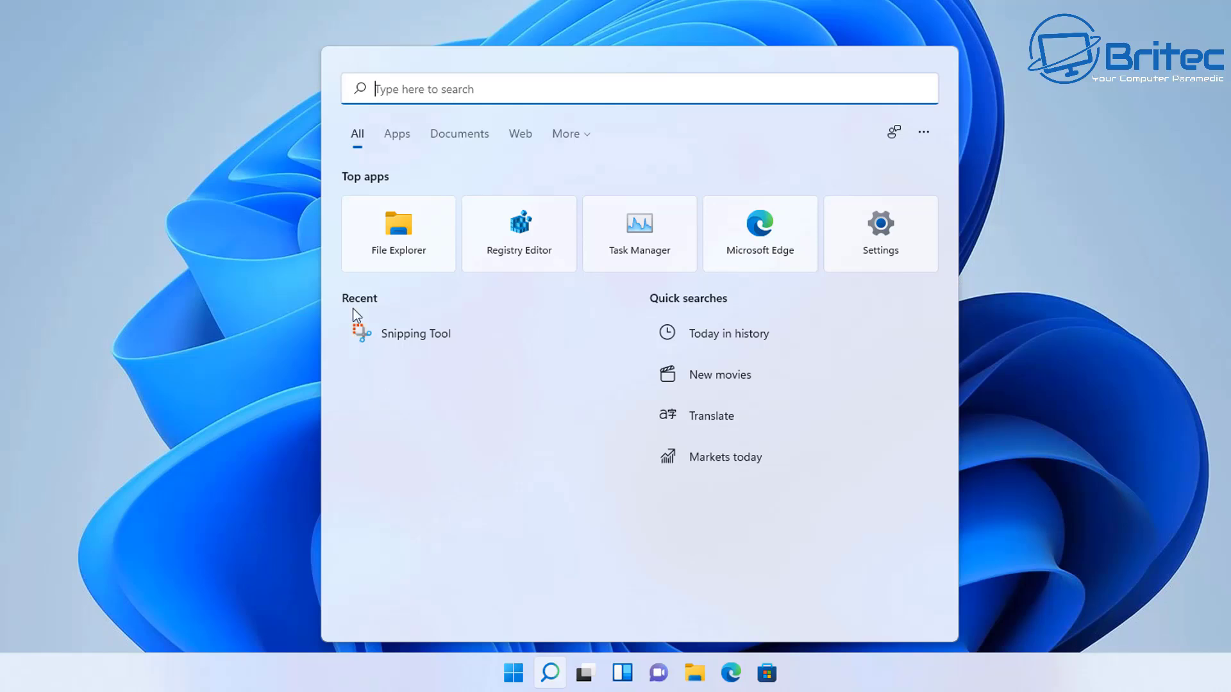
click(400, 333)
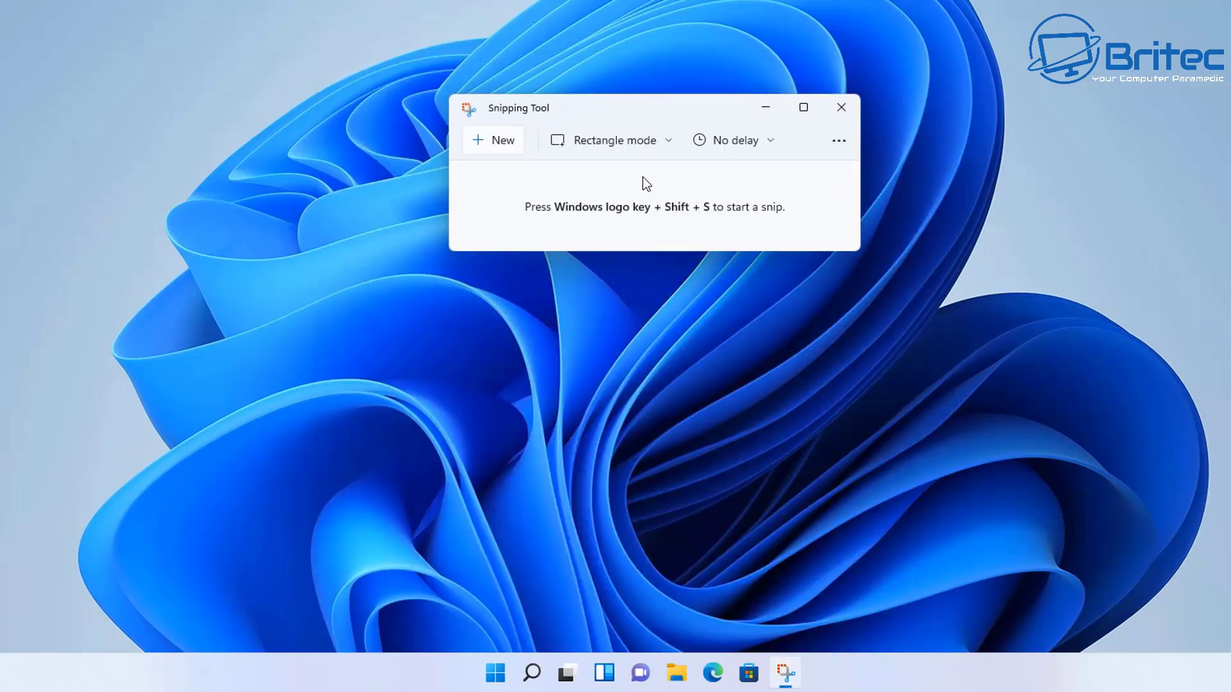
click(487, 141)
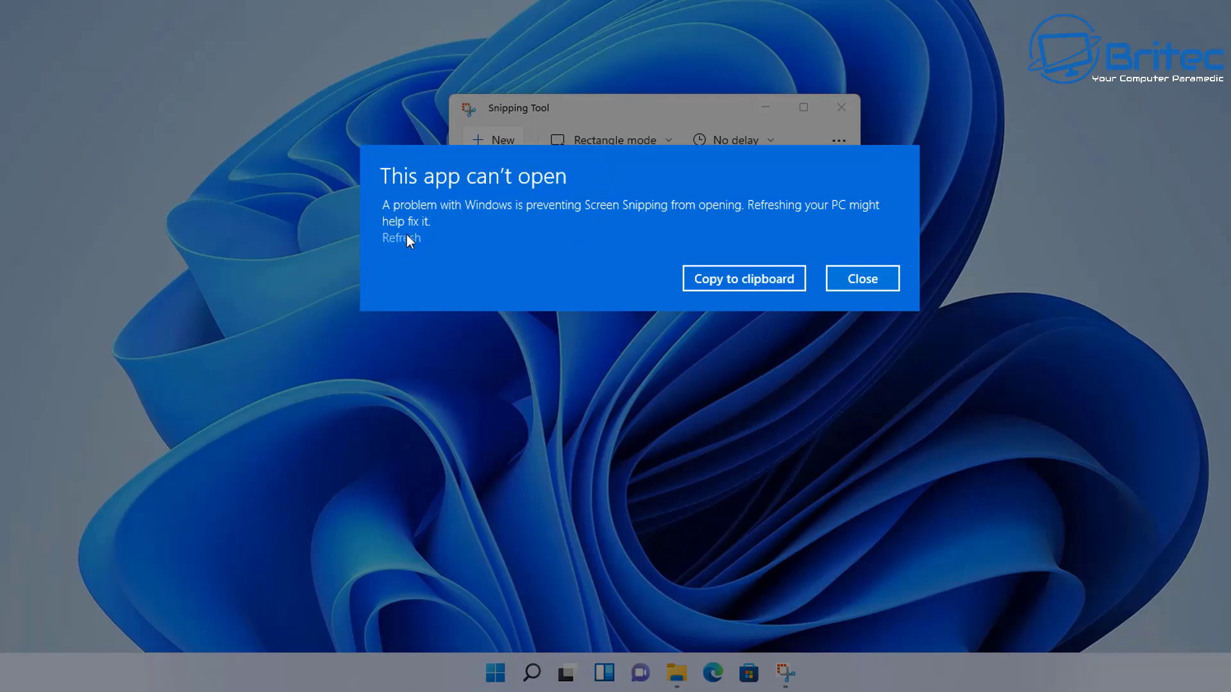
click(848, 281)
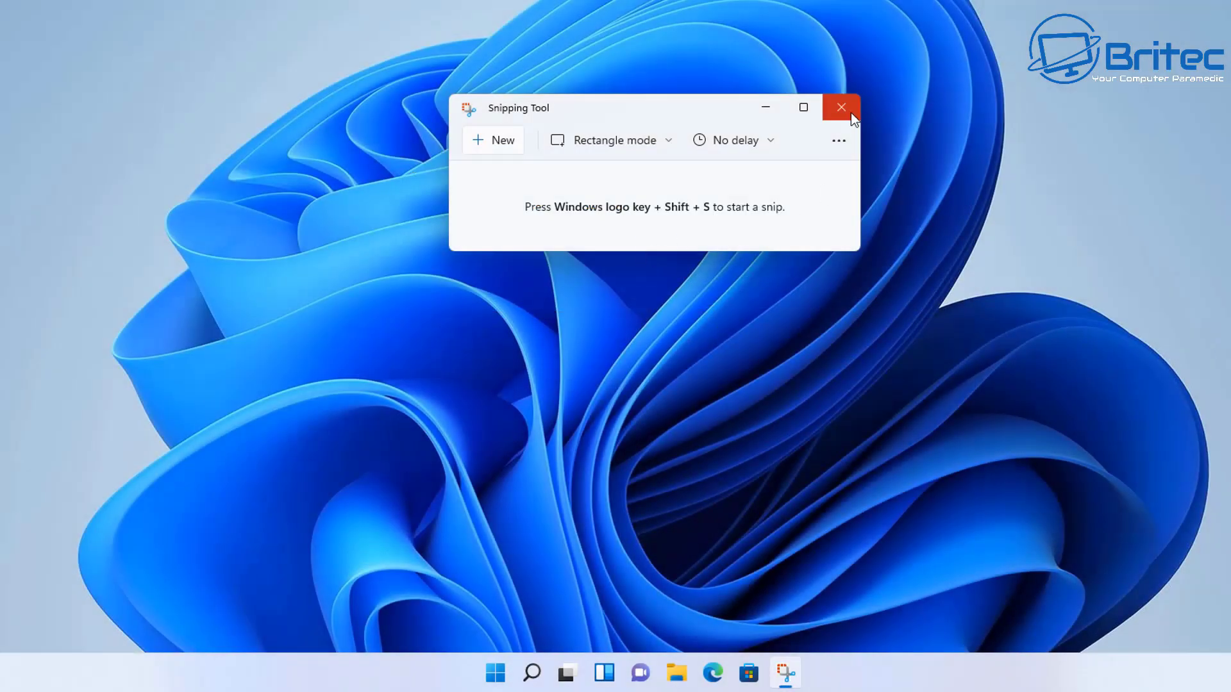
click(846, 110)
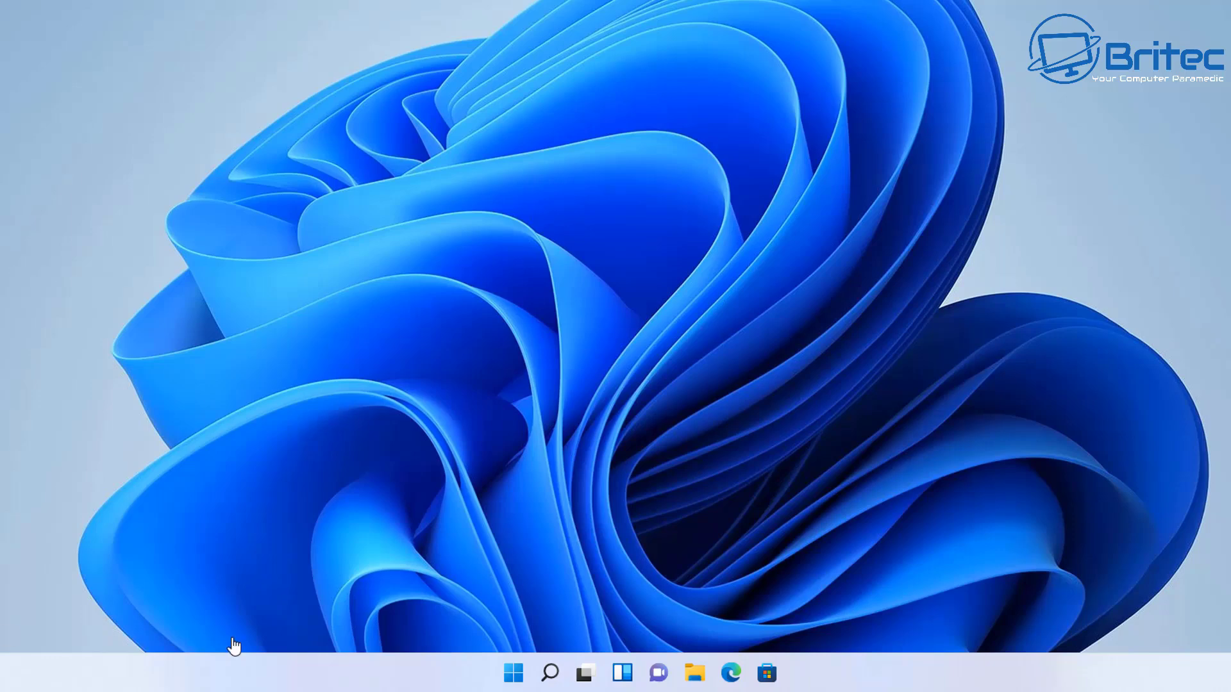
Step: Download and install the 2021-10 Cumulative Update for Windows 11 (KB5006746) from Windows Update, and minimize Settings
click(513, 672)
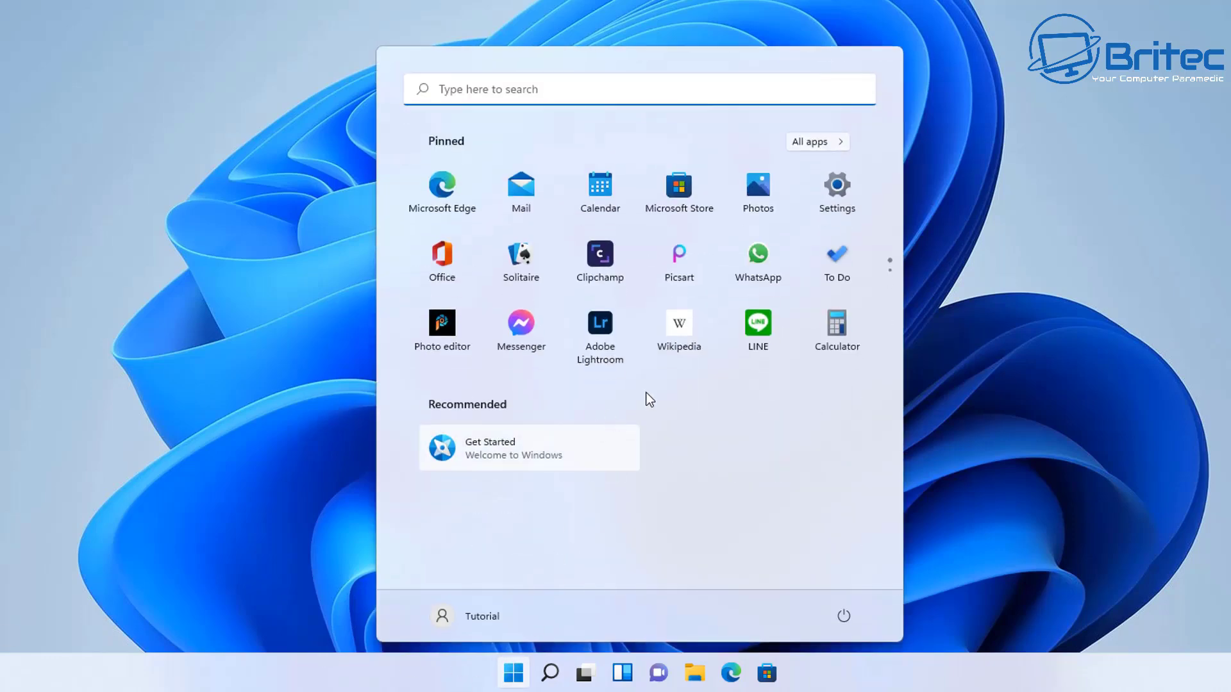
click(837, 203)
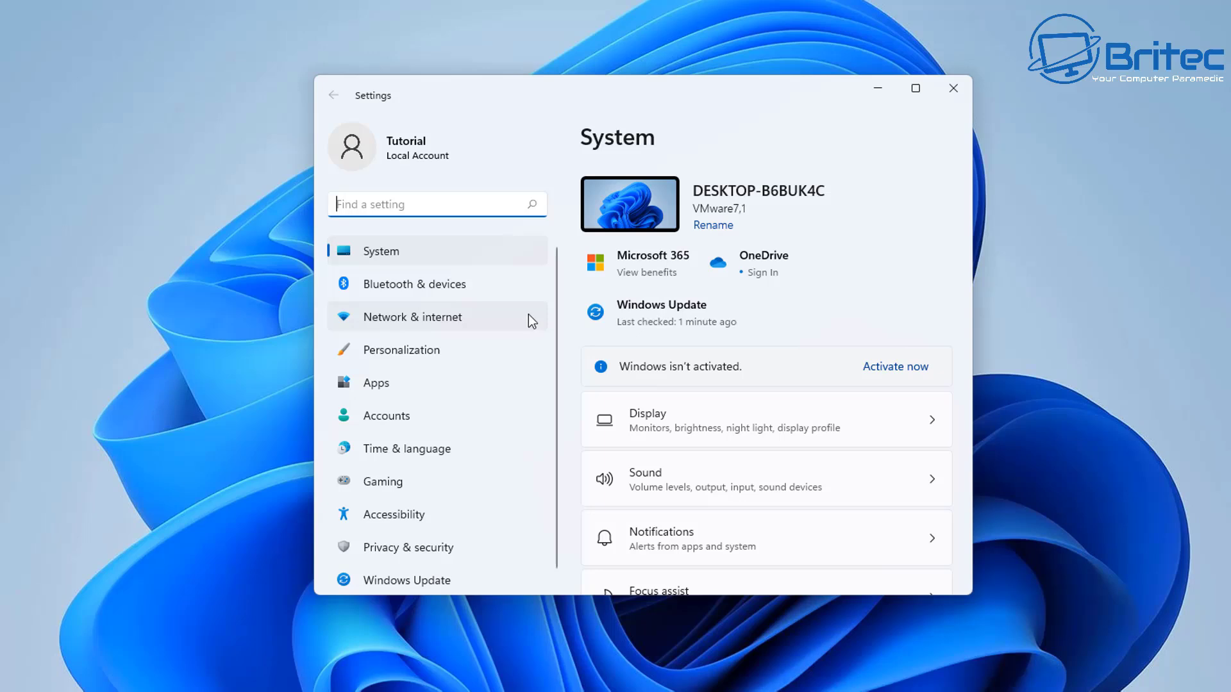
click(657, 318)
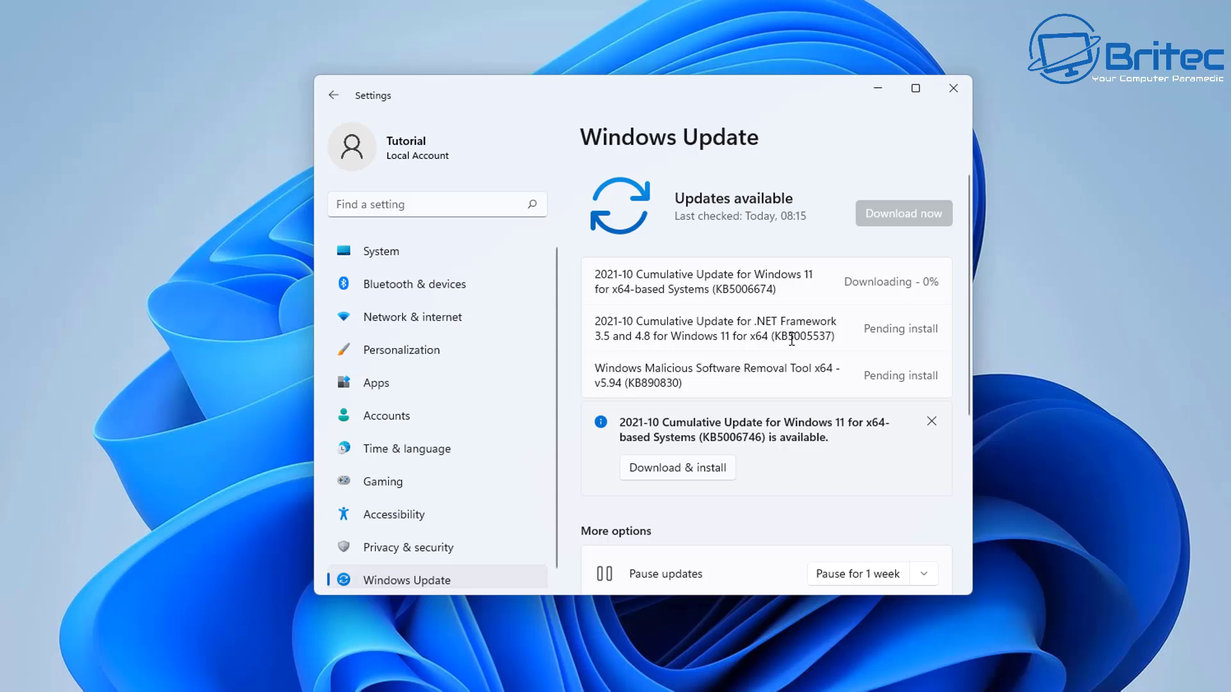
drag(977, 75, 977, 53)
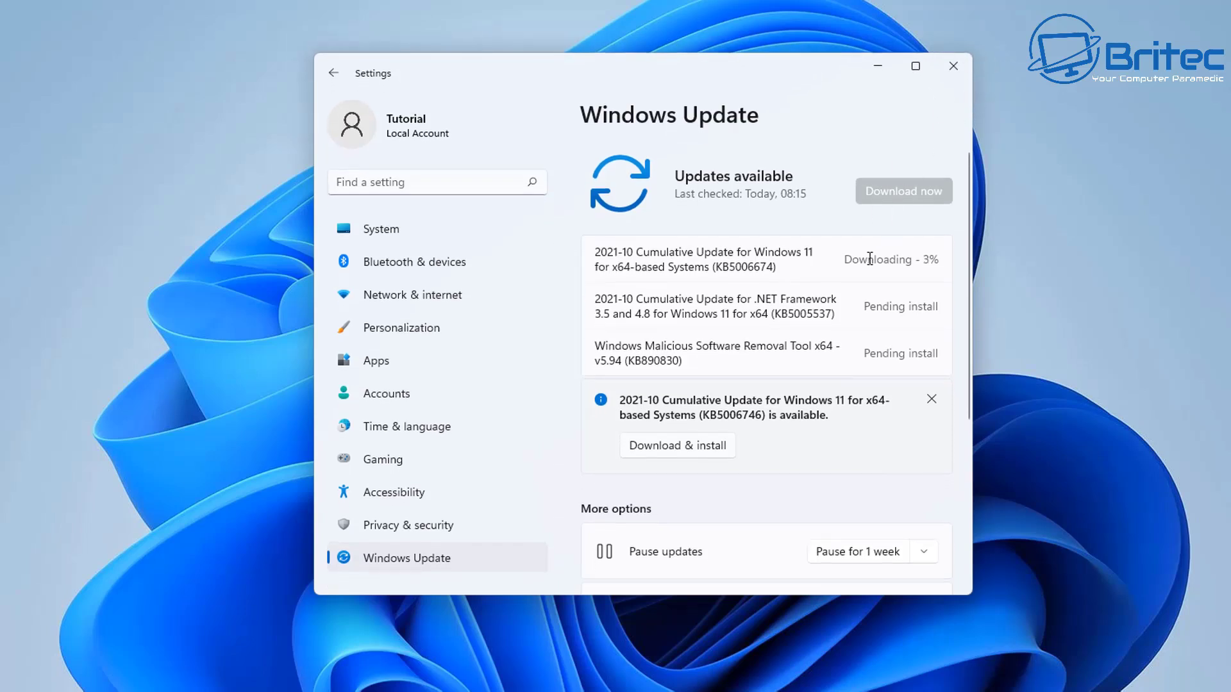
scroll(869, 258, down, 1)
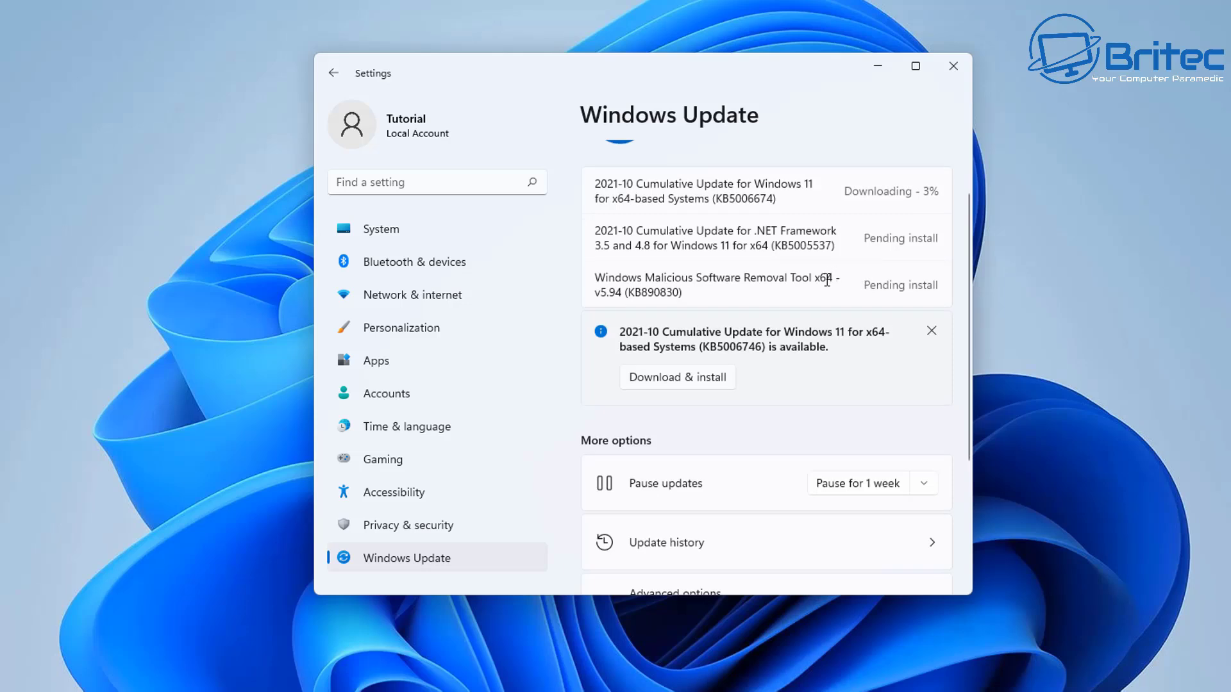
click(697, 379)
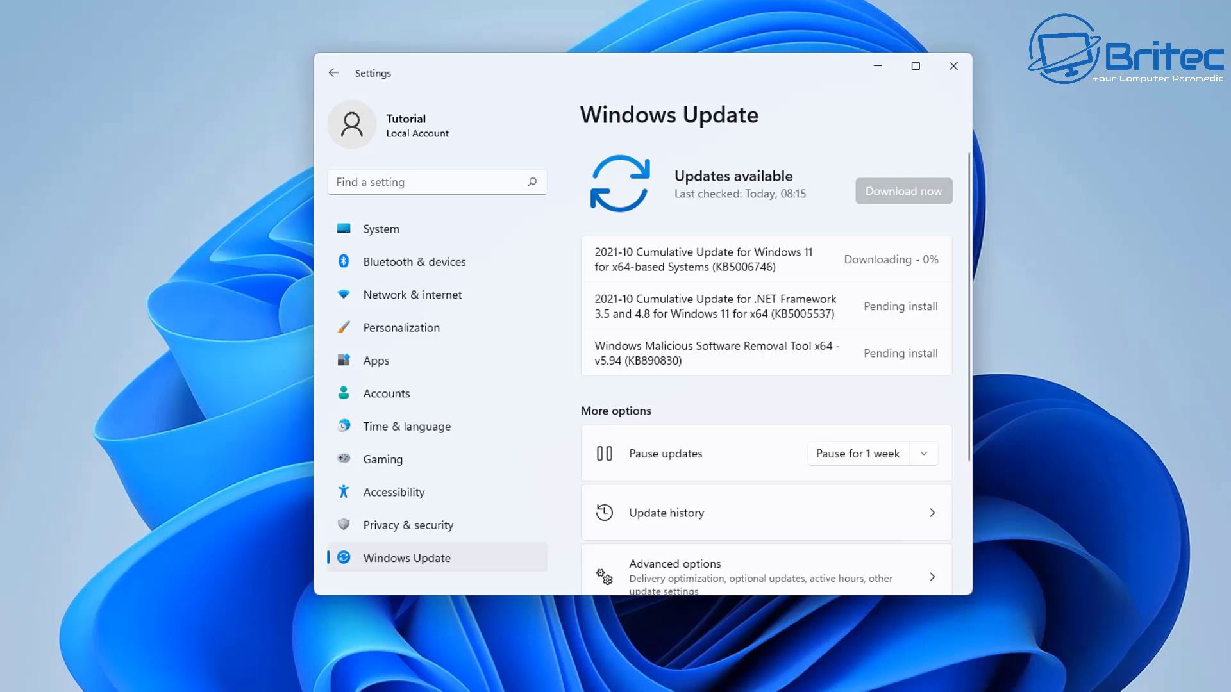
click(878, 66)
Step: Run winver to check the Windows version and build, and close the About Windows dialog
key(super+s)
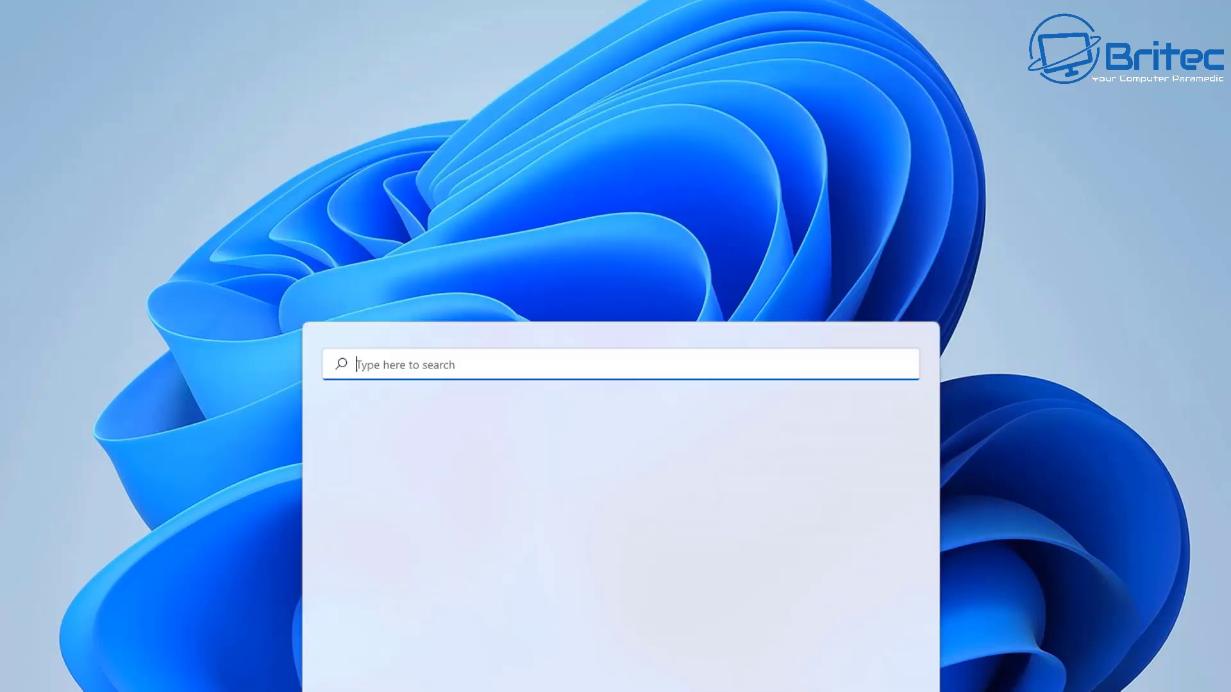
text(winver)
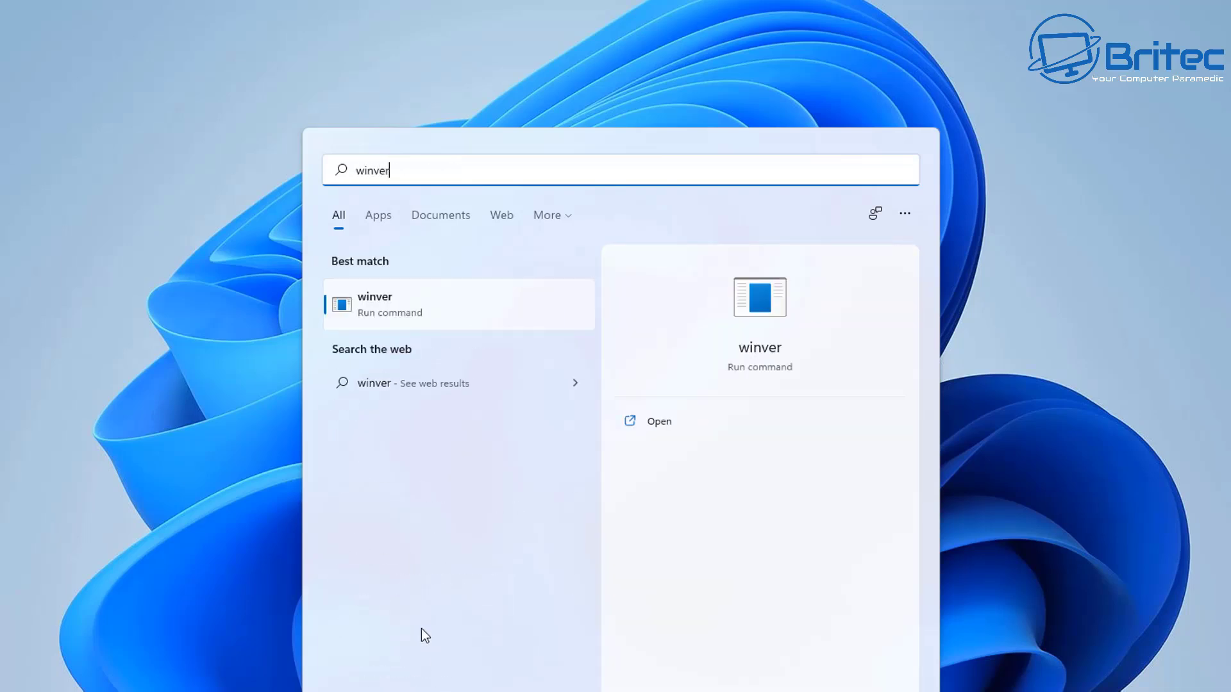
click(404, 316)
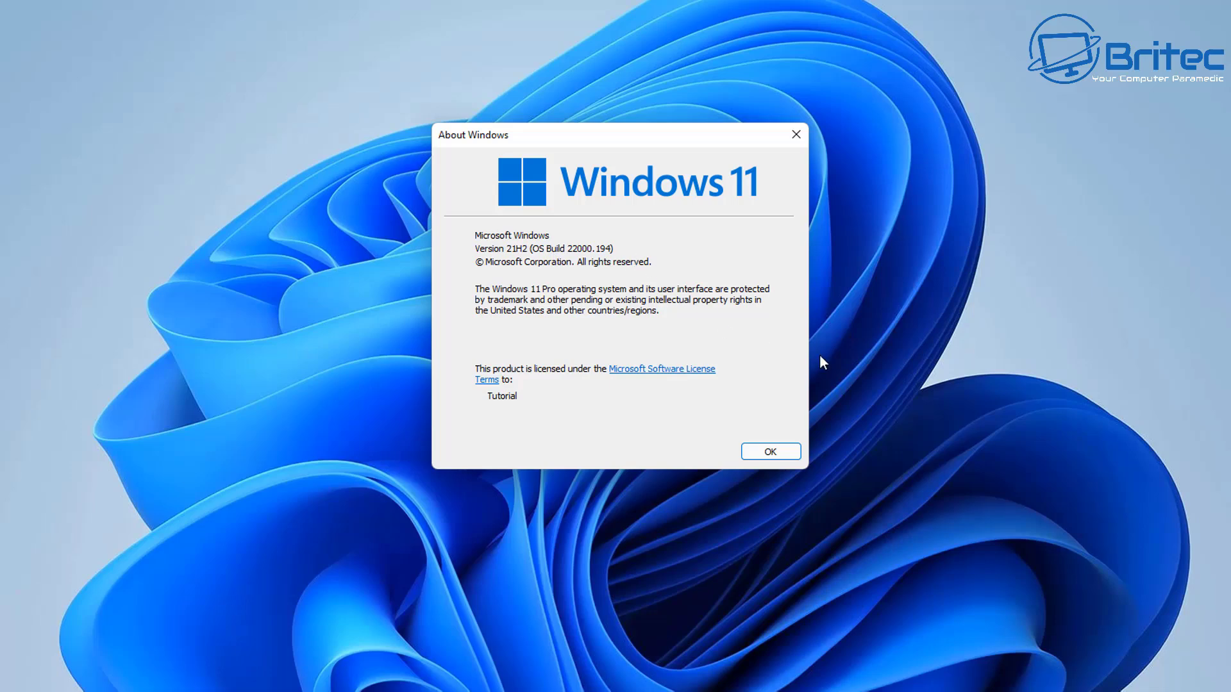
click(771, 452)
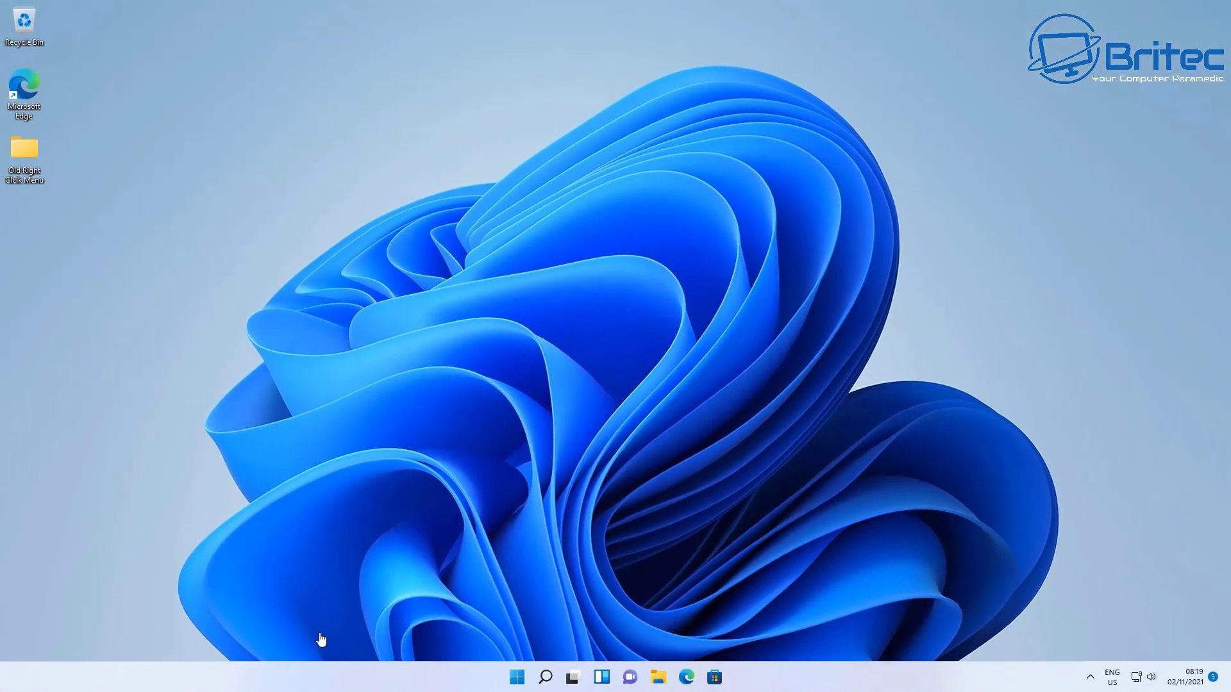
Step: Open Windows Update in Settings to check the download progress and view the update history
click(519, 679)
click(769, 298)
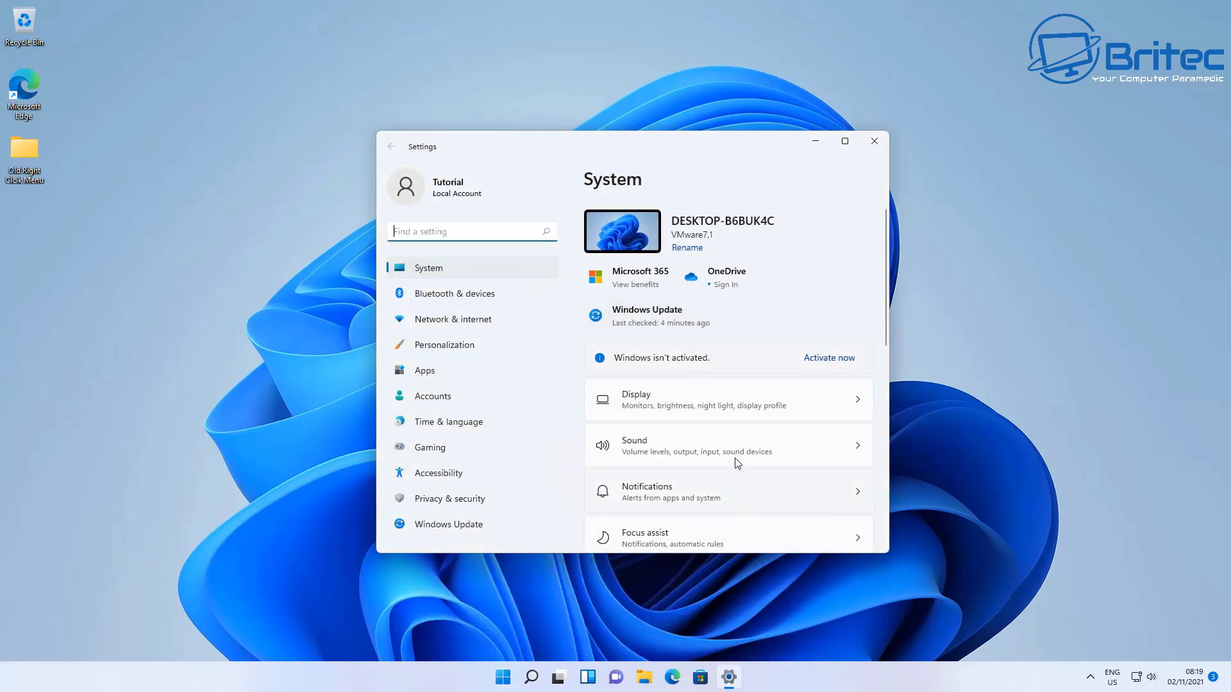
click(467, 525)
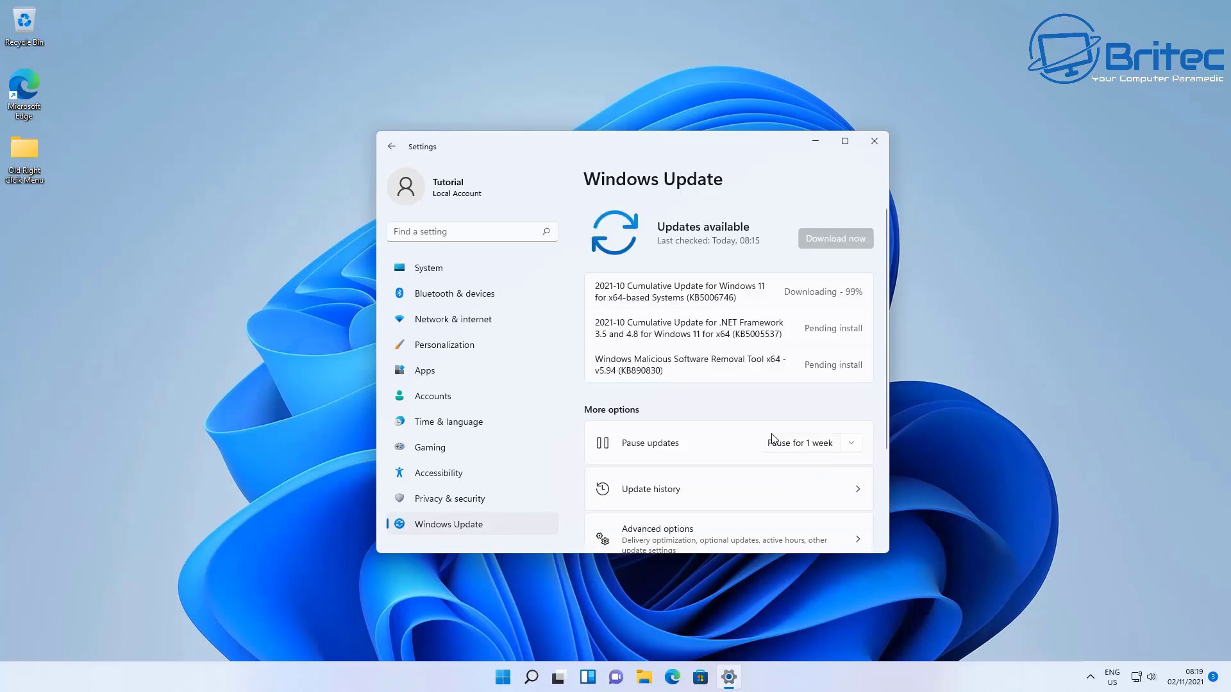
scroll(774, 435, down, 2)
scroll(773, 435, down, 1)
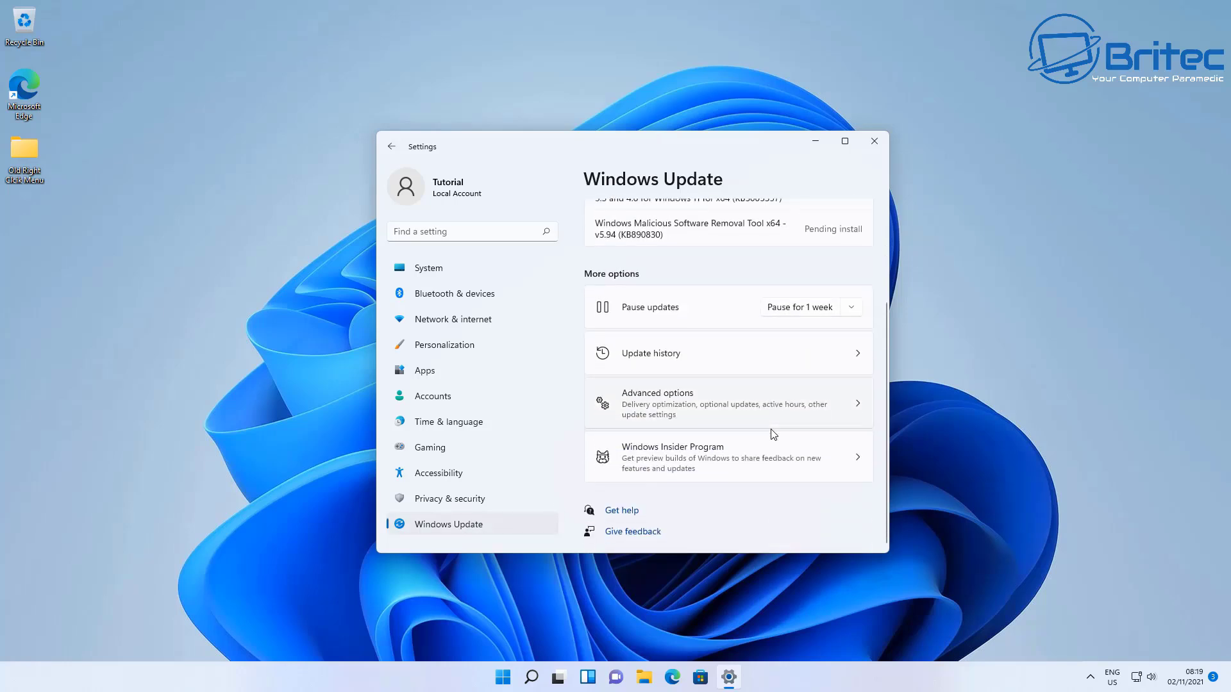
click(676, 357)
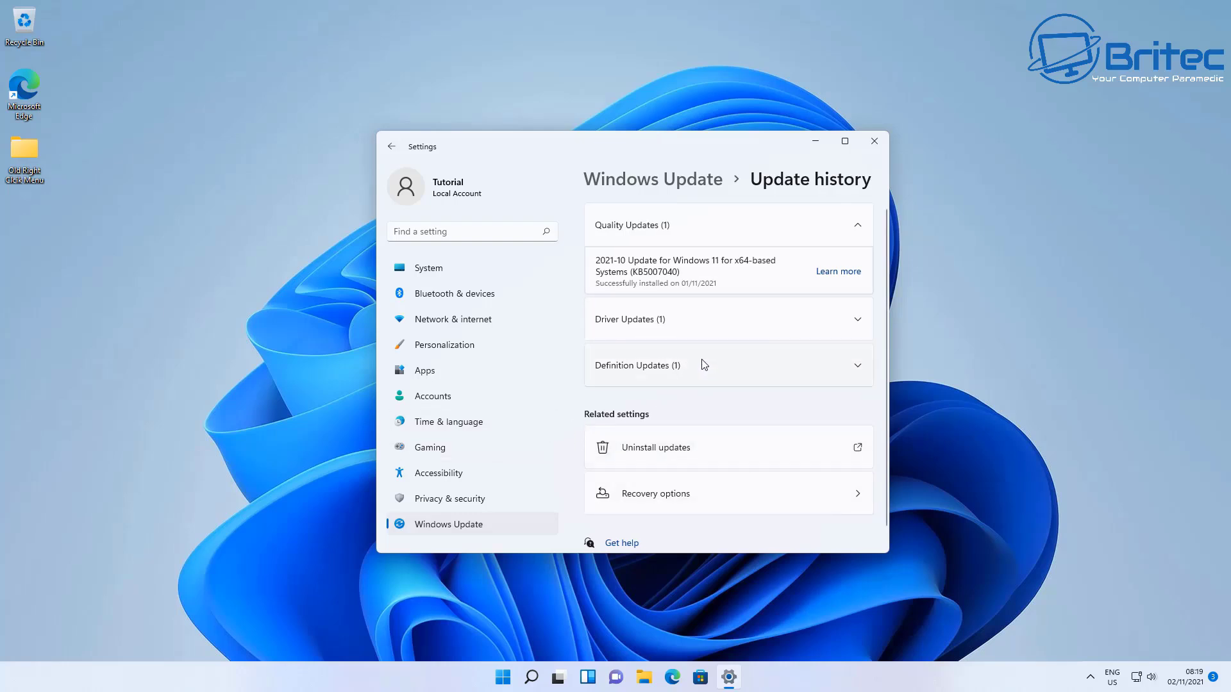
Step: Examine the driver updates and definition updates listed in the update history
scroll(721, 358, down, 1)
scroll(775, 373, up, 1)
click(849, 318)
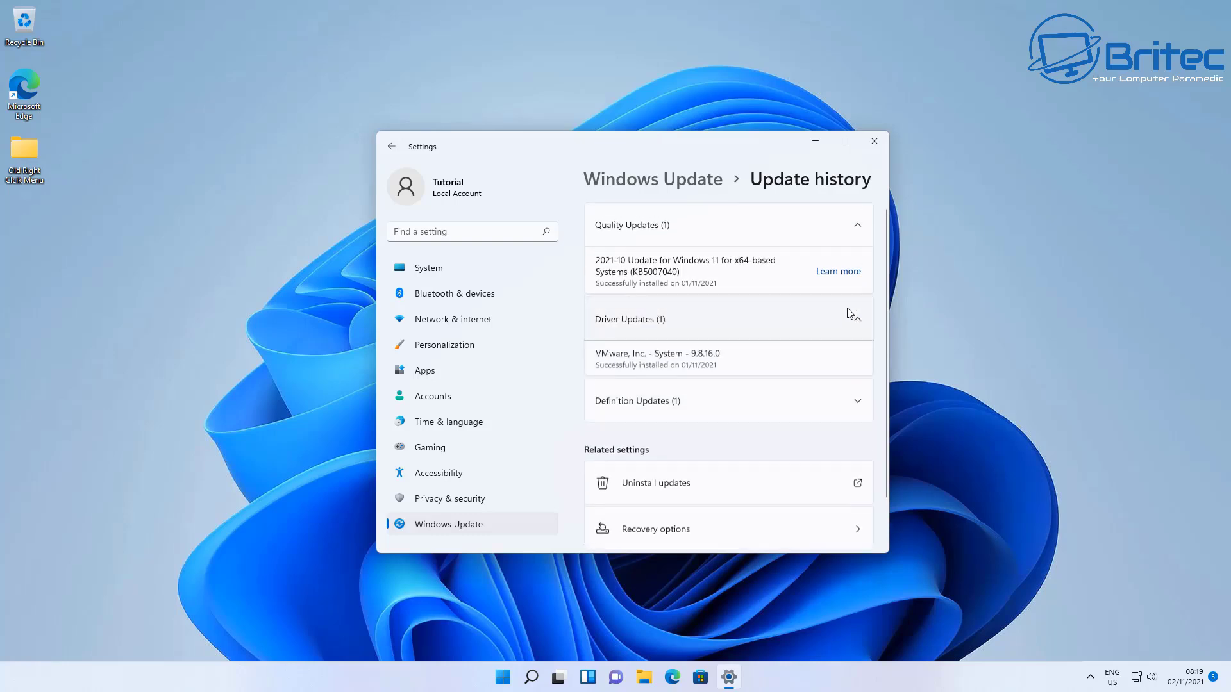
click(851, 412)
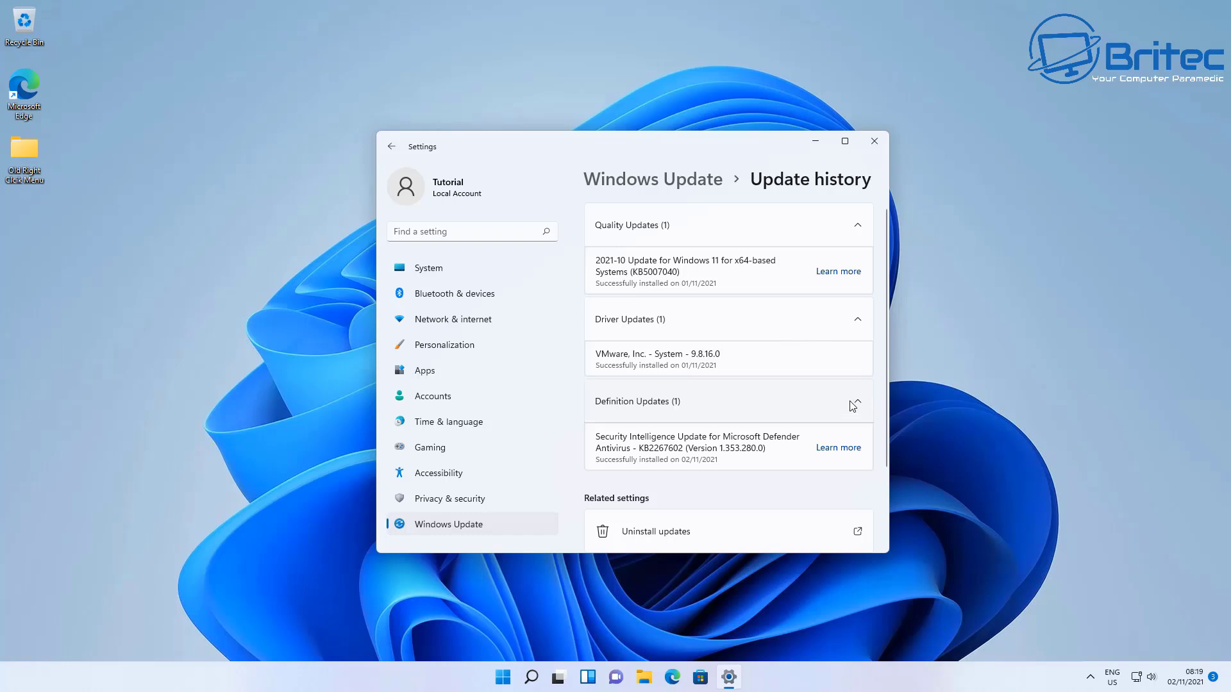
click(839, 401)
Step: Review the list of installed updates that can be uninstalled, and close it together with Settings
click(699, 479)
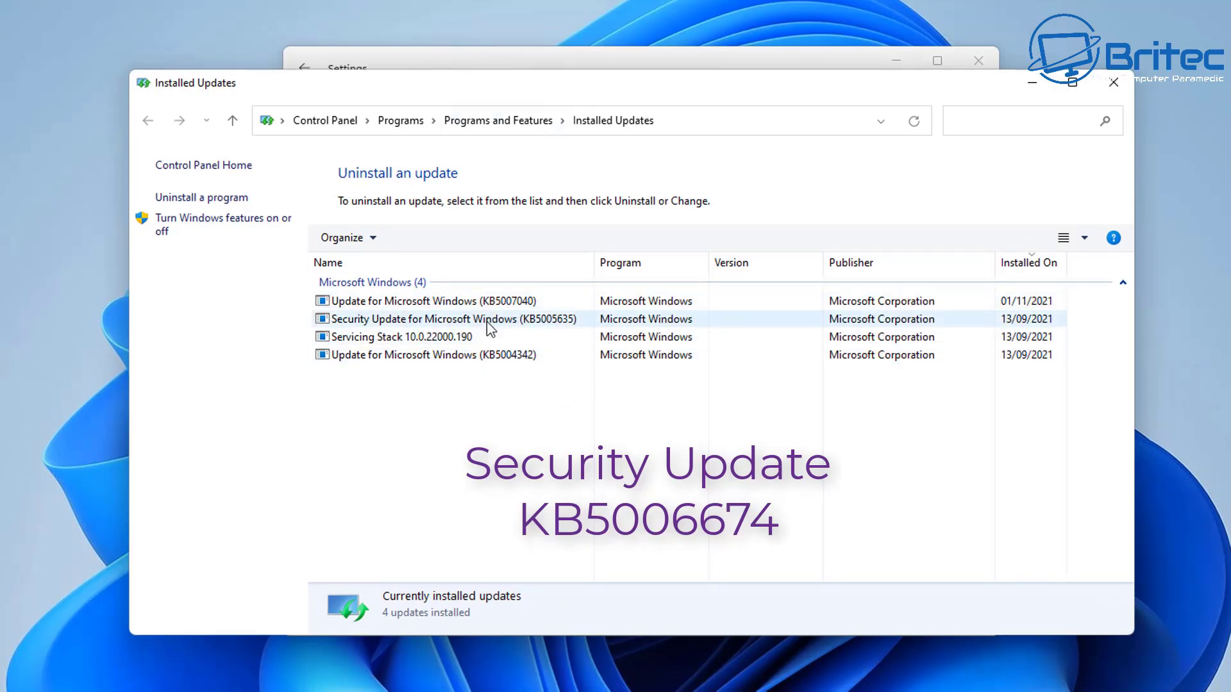
drag(563, 71, 564, 44)
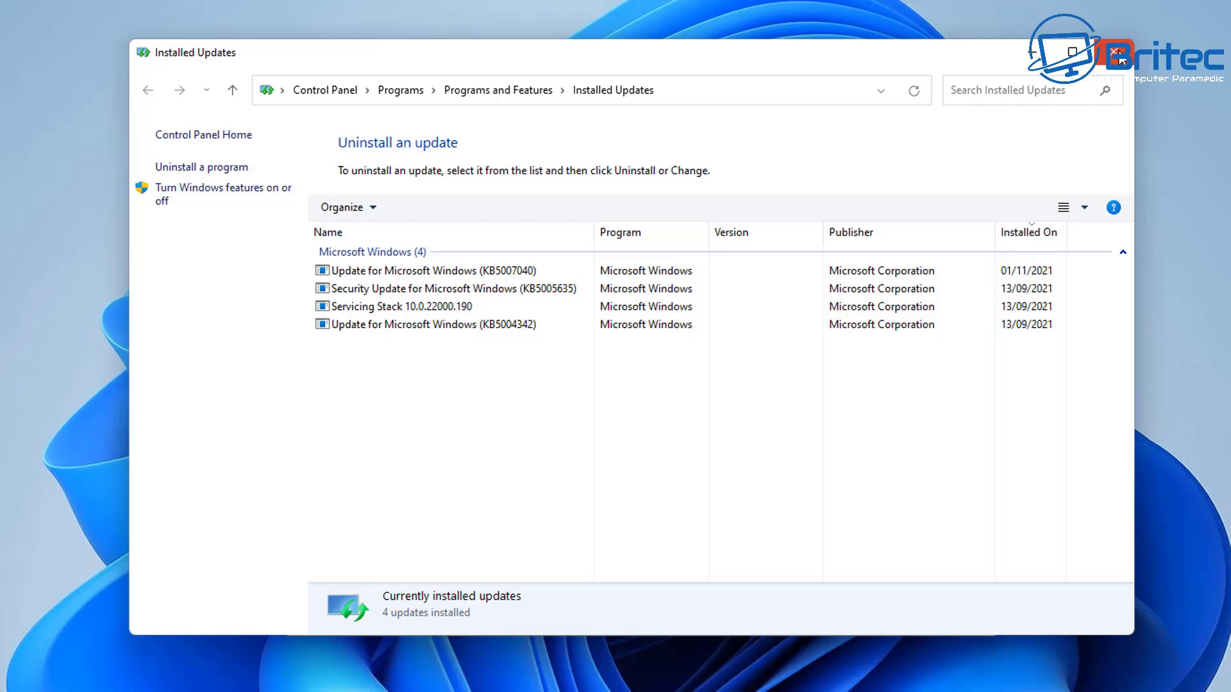
click(1121, 57)
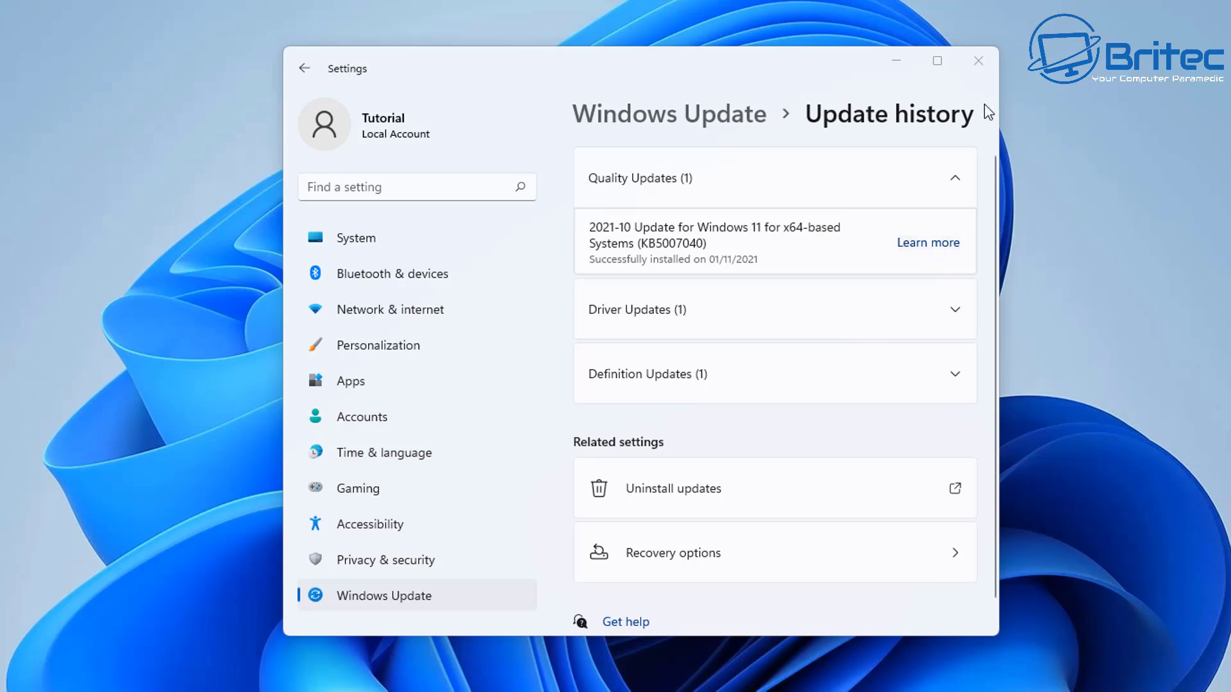
click(981, 64)
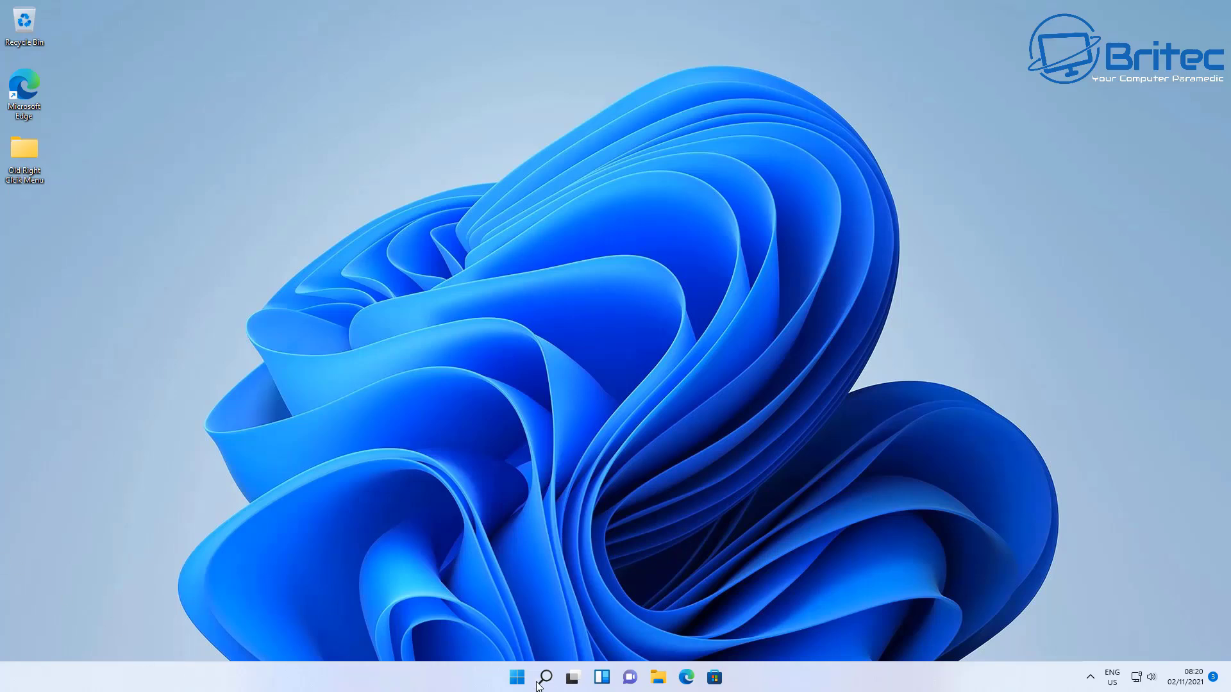
Step: Turn on Clipboard history in the System clipboard settings and close Settings
click(516, 677)
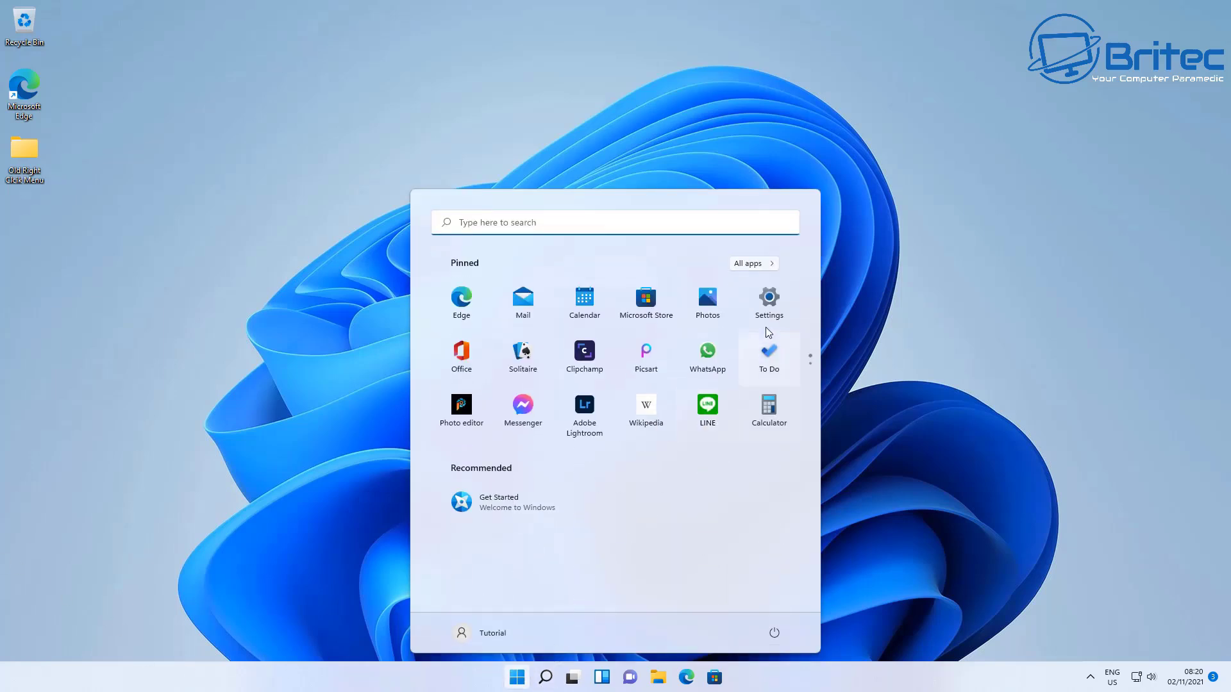
click(774, 306)
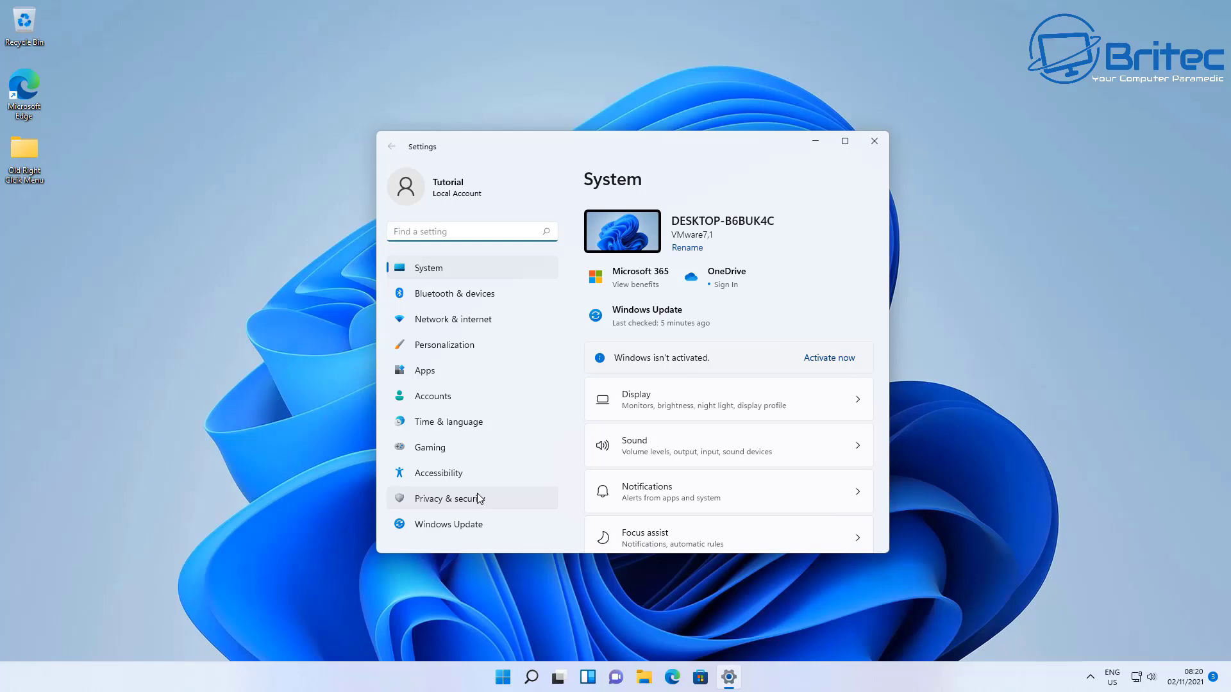
scroll(673, 481, down, 5)
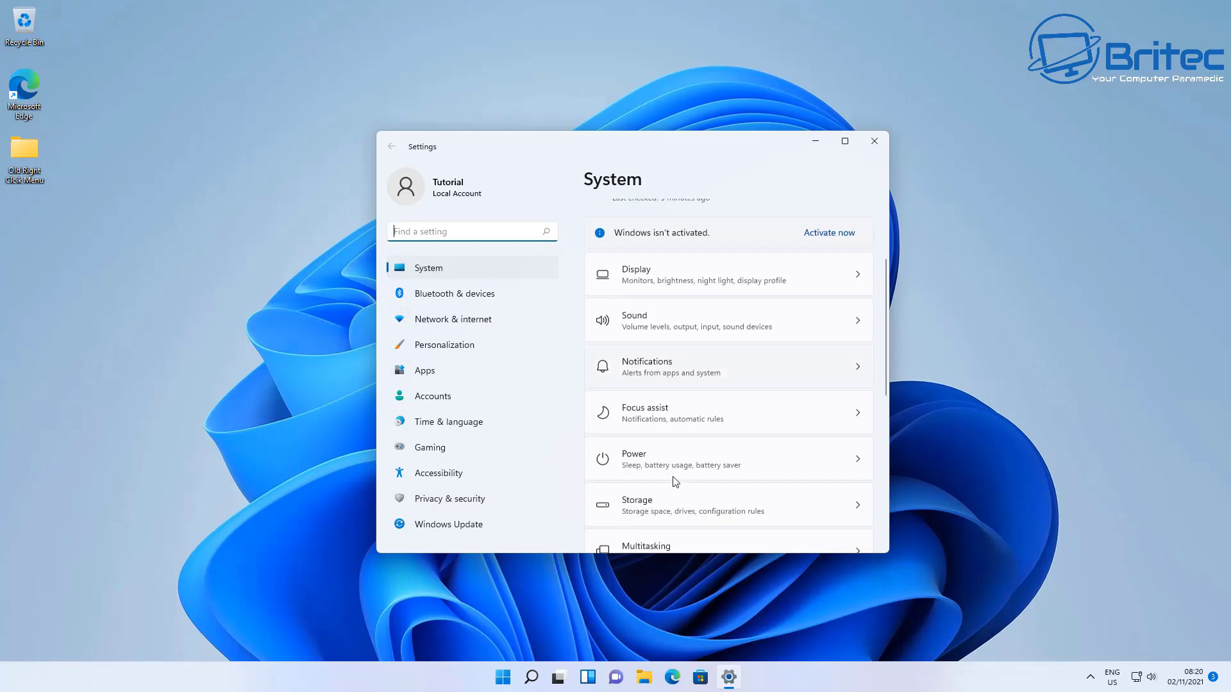
scroll(711, 482, down, 5)
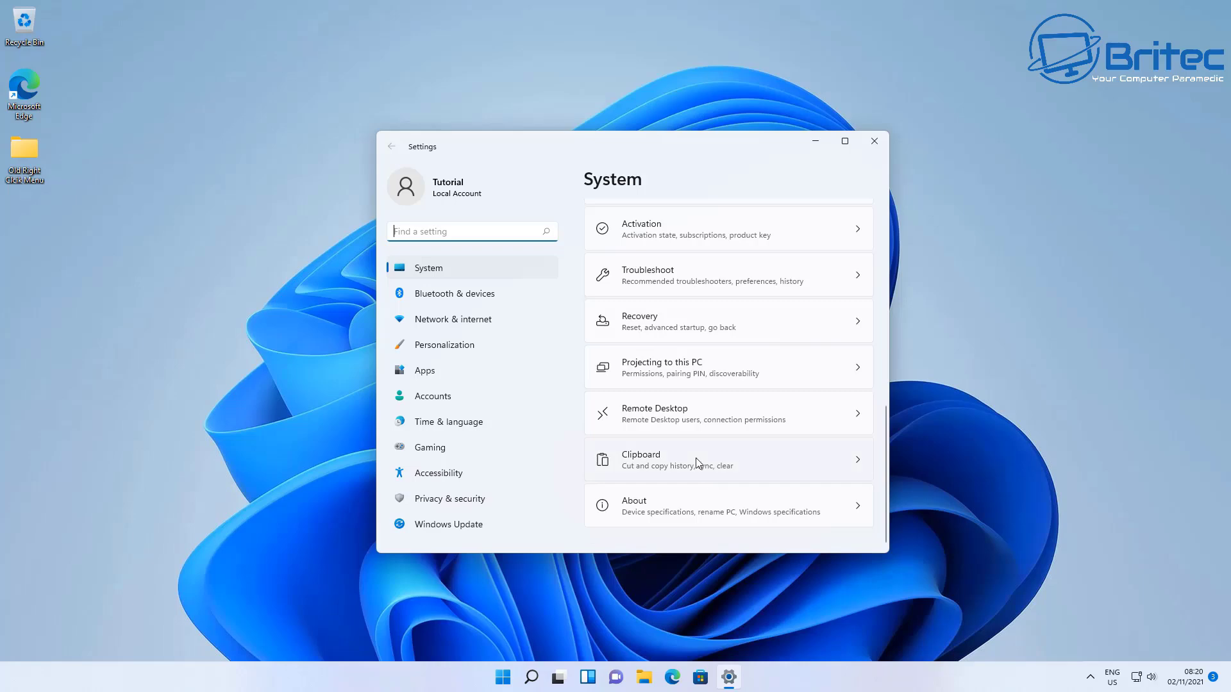
click(697, 461)
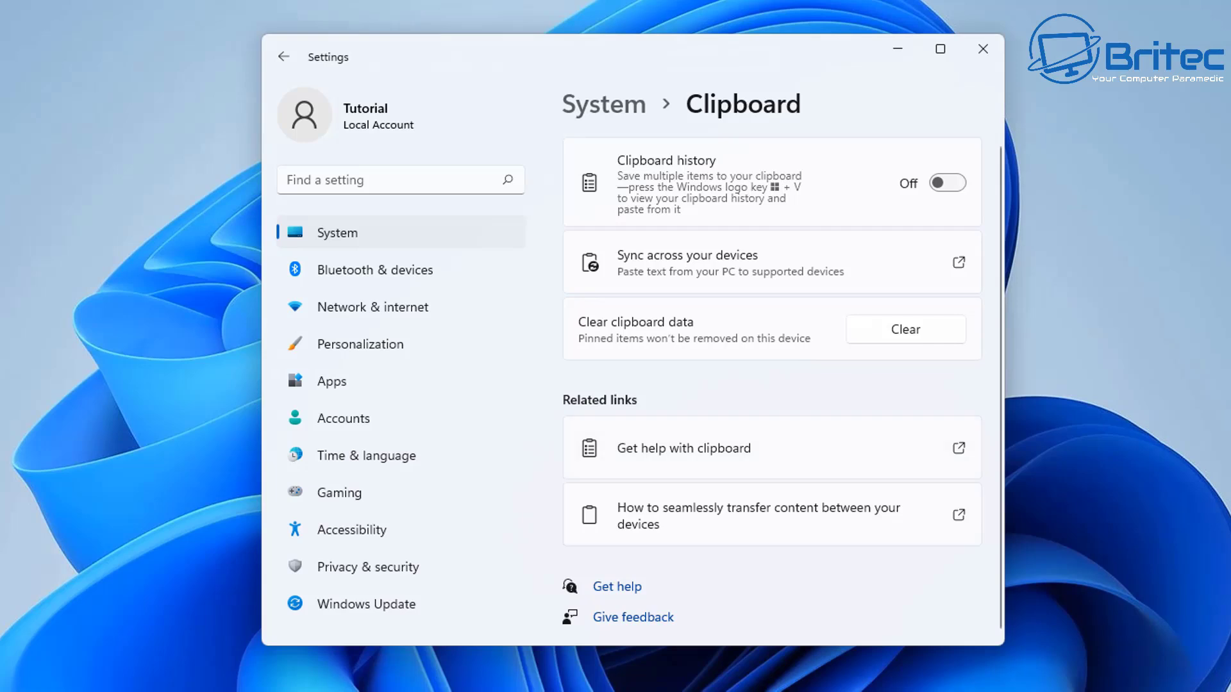
click(952, 184)
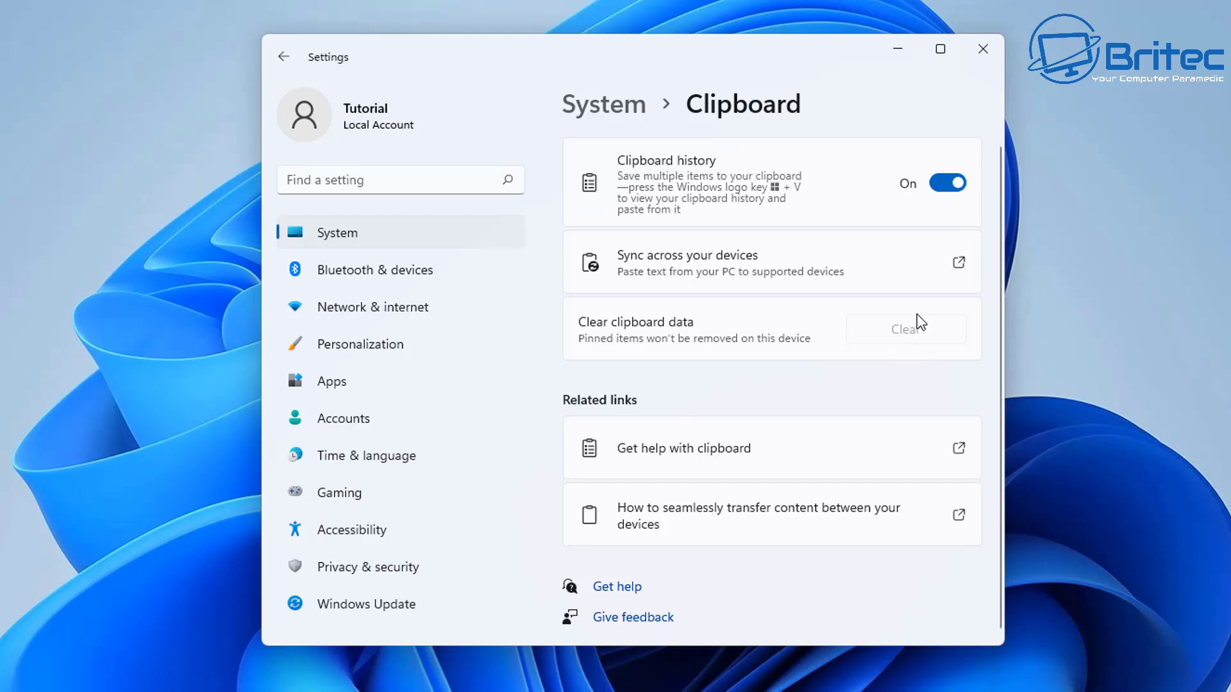
click(967, 60)
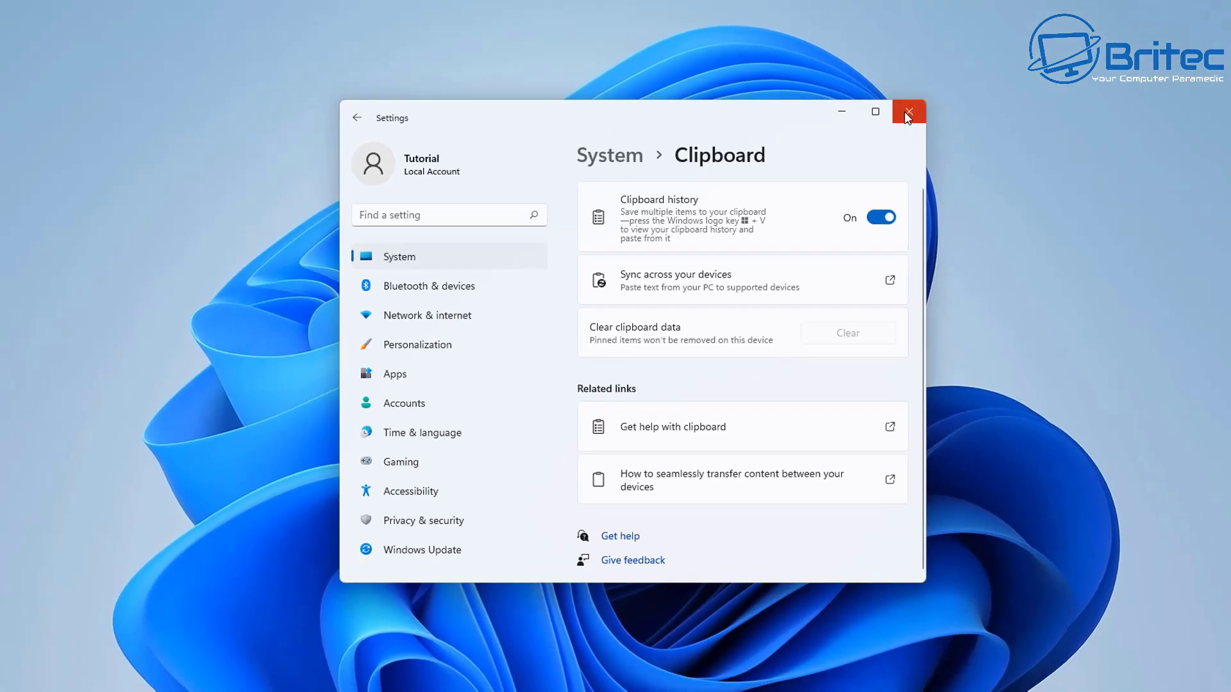
click(968, 60)
Step: Search for "snipping tool" and launch Snipping Tool
click(544, 679)
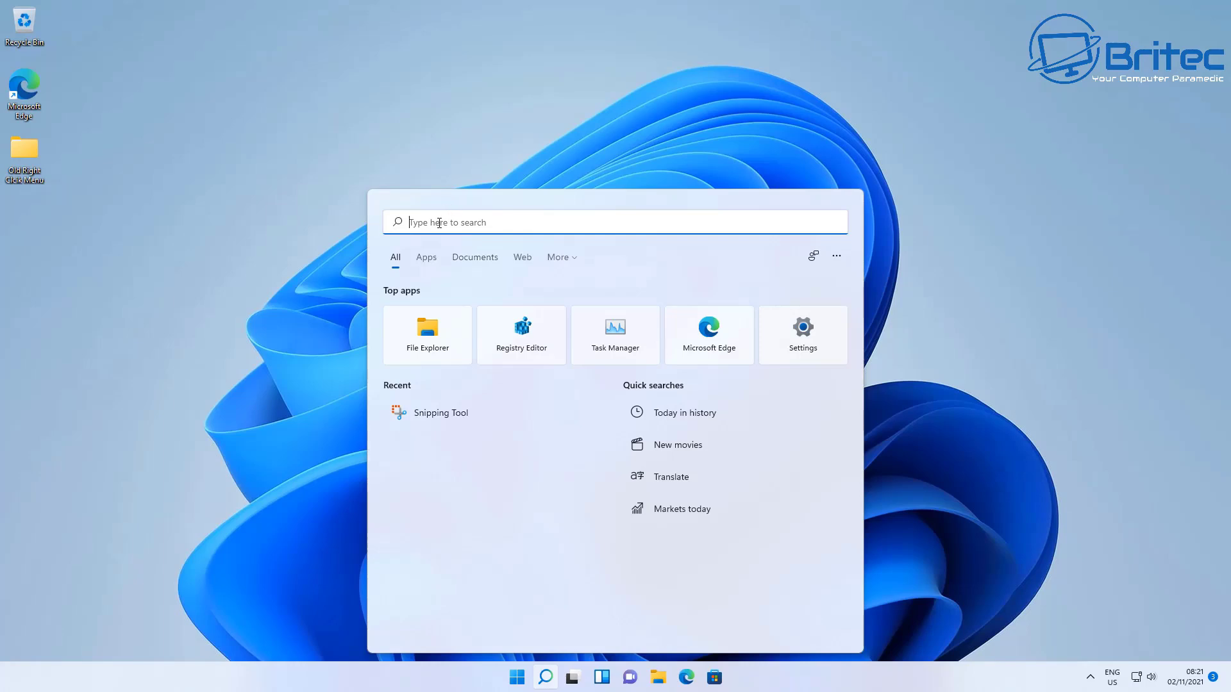
text(snipping tool)
click(433, 330)
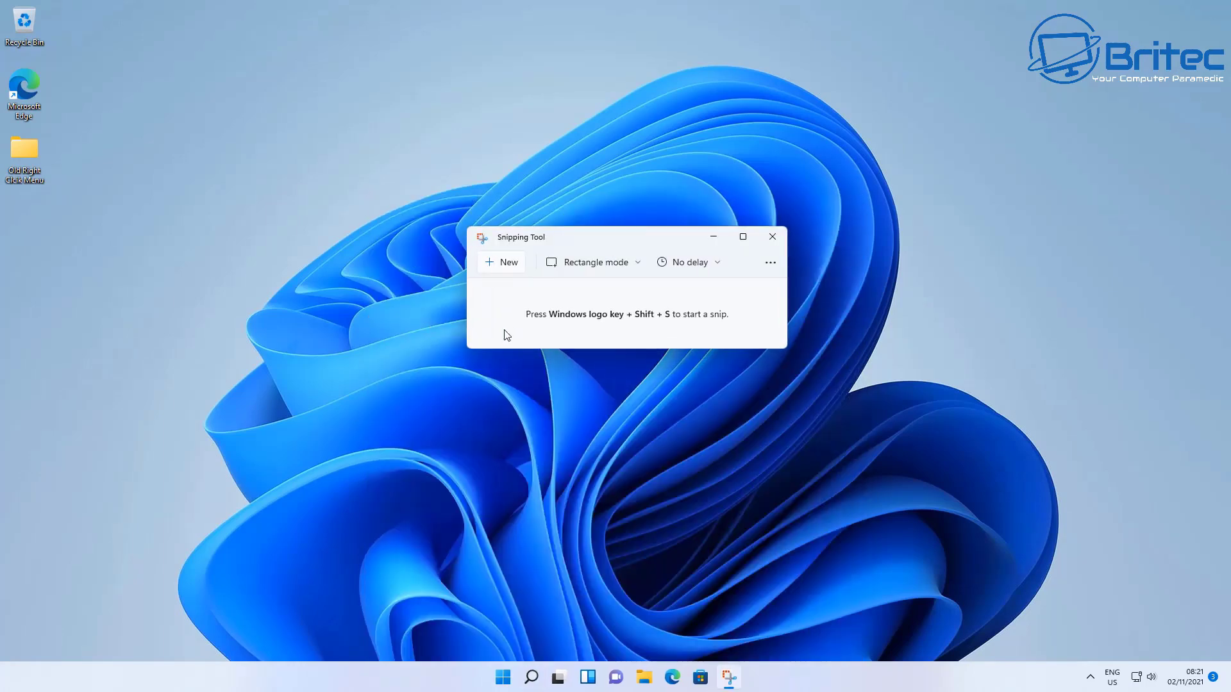
Step: Try to start a new snip in rectangle mode with no delay, and close Snipping Tool
click(506, 262)
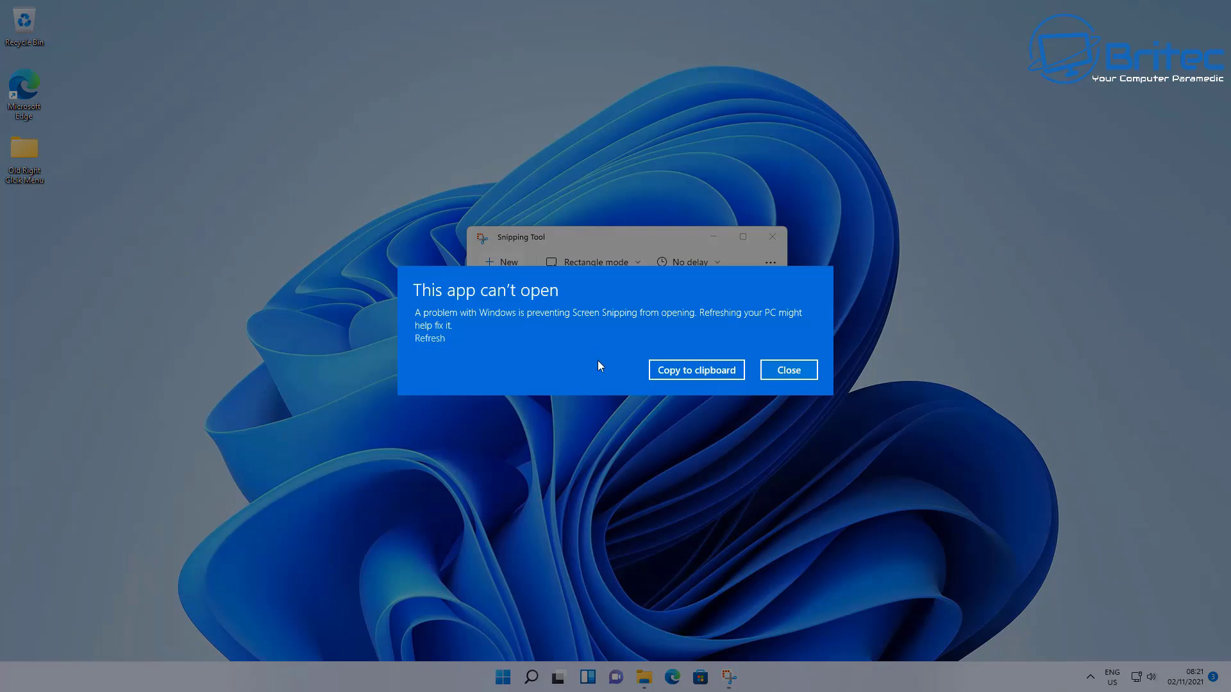
click(789, 370)
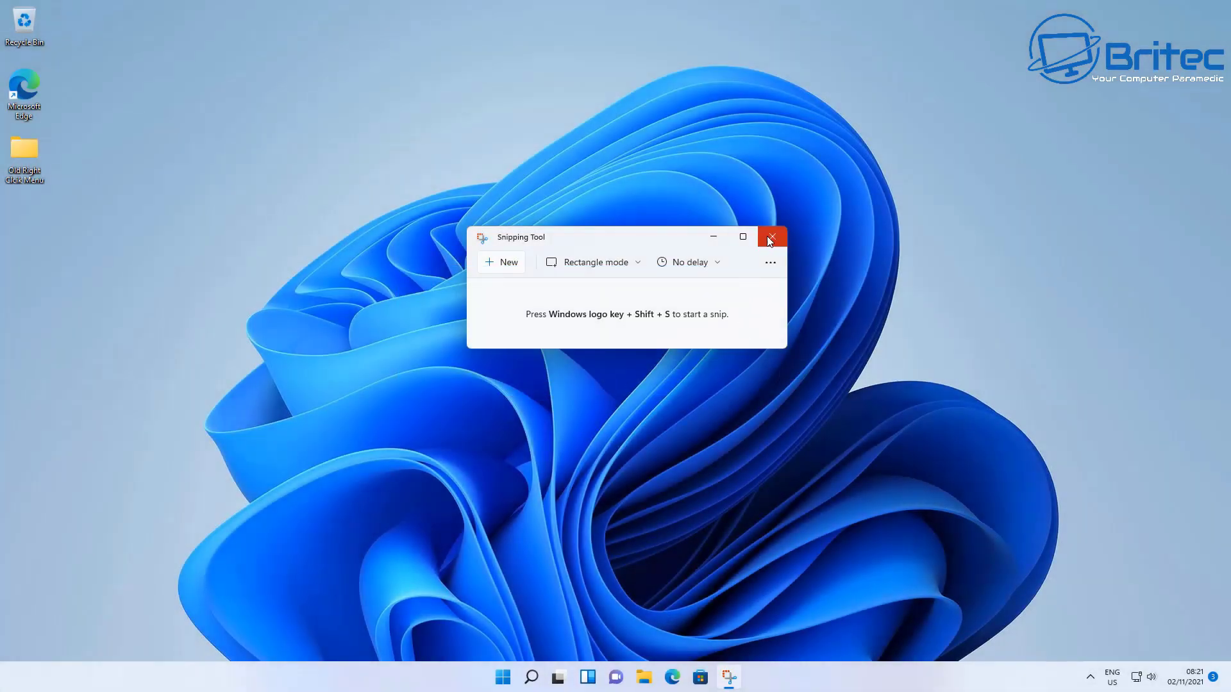
click(770, 238)
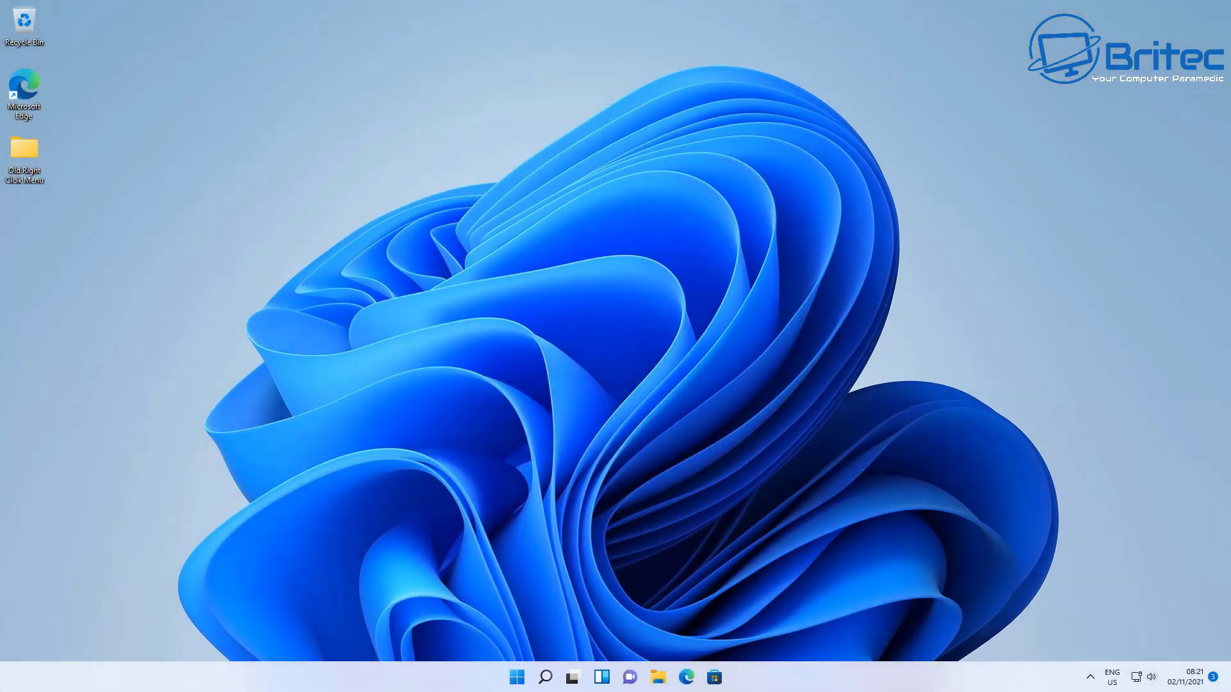
Step: Open Settings and go to the Apps & features page of the Apps category
click(517, 677)
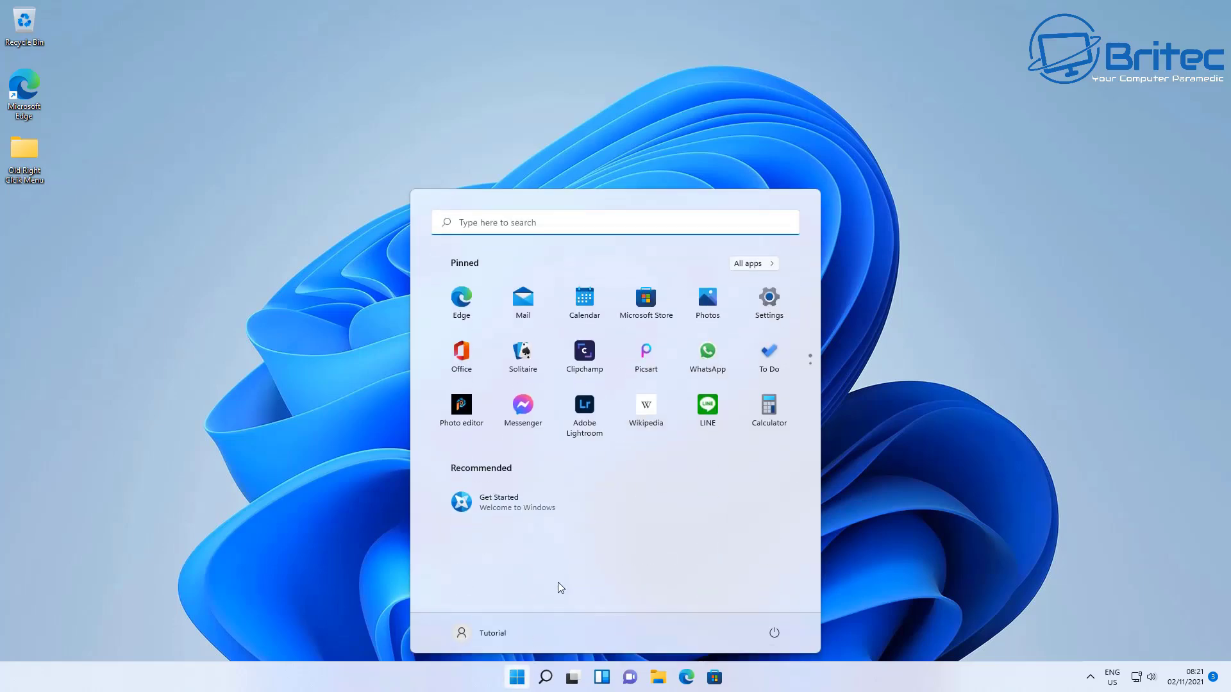
click(769, 297)
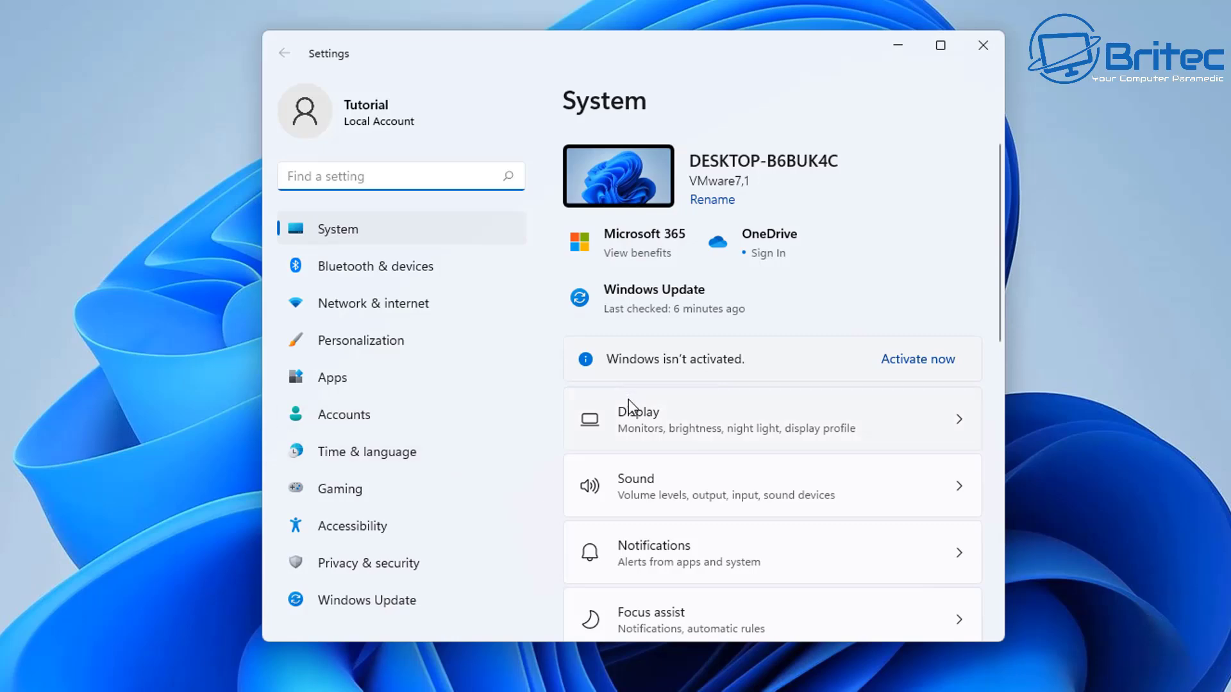
click(347, 388)
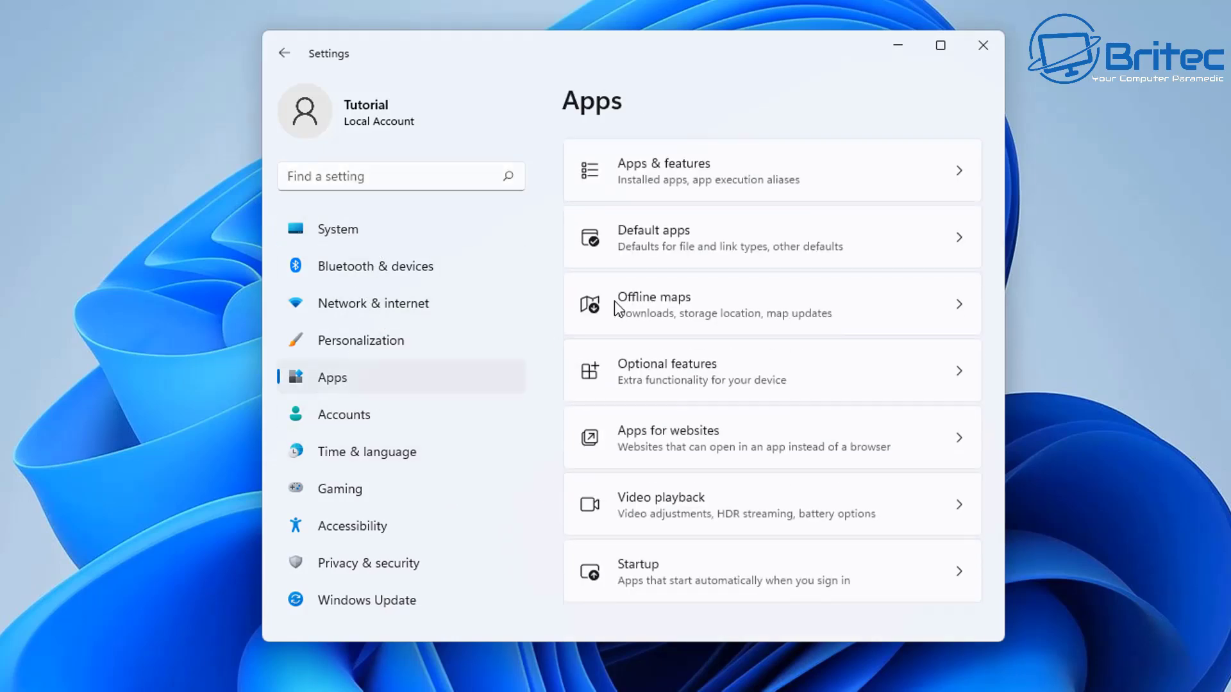
click(661, 164)
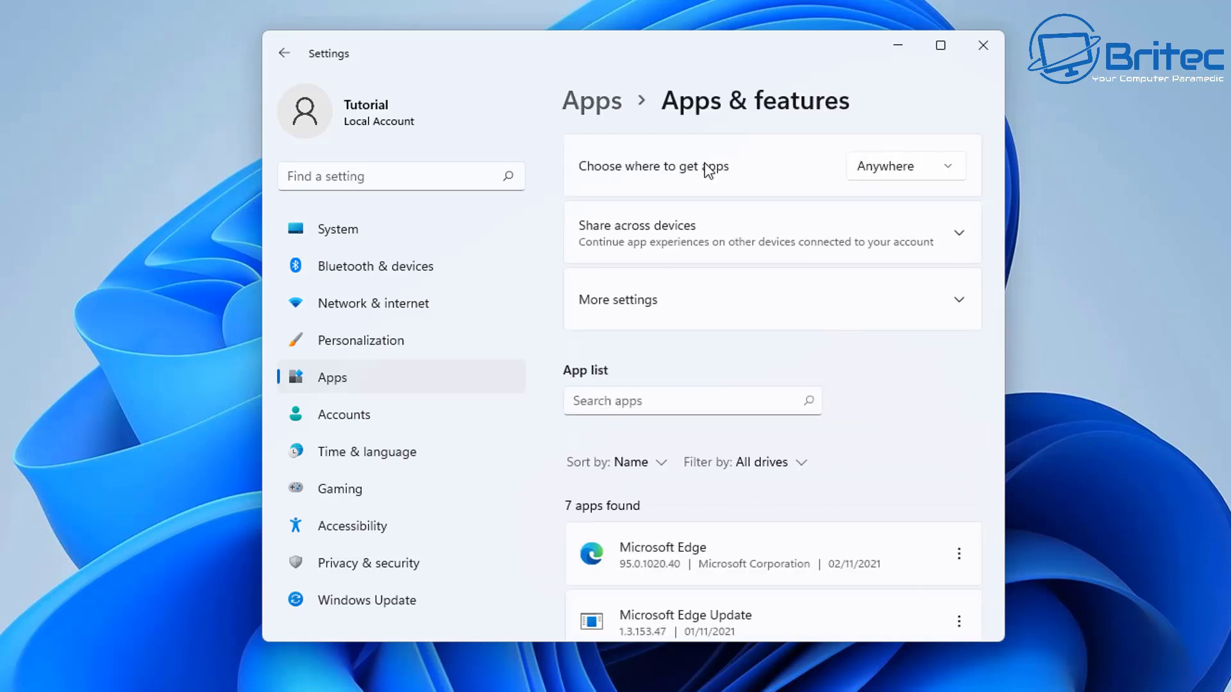
Step: Find Snipping Tool in the list of installed apps and open its advanced options
scroll(869, 417, down, 10)
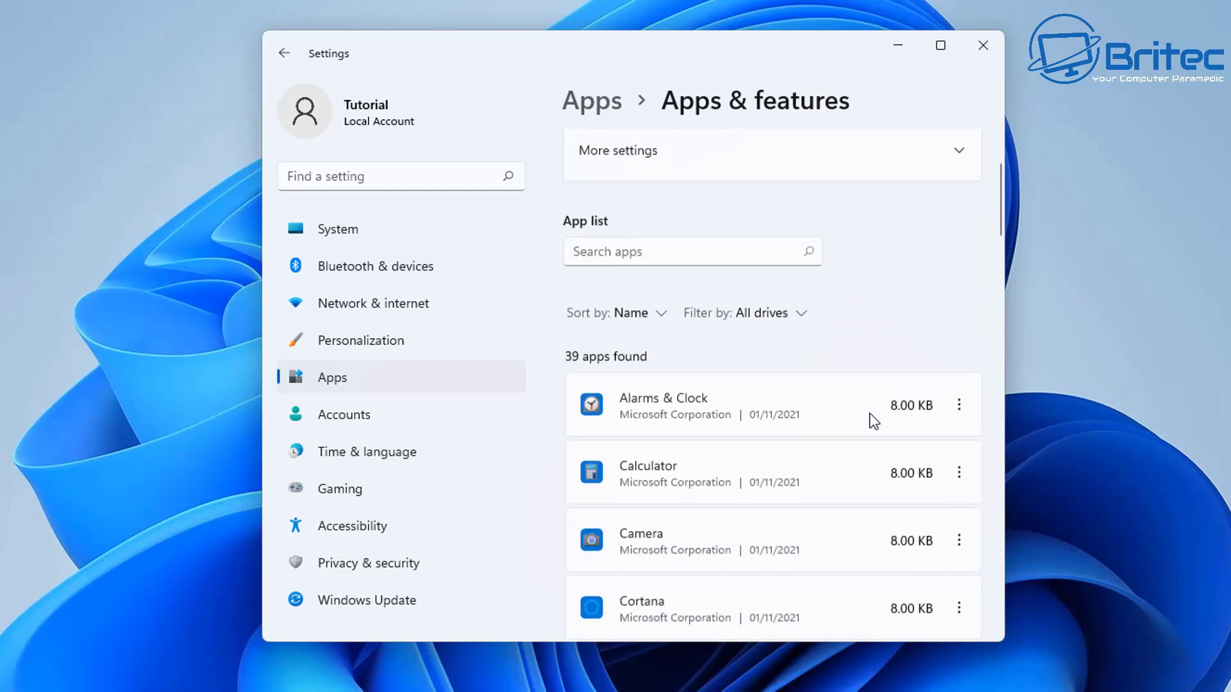
scroll(875, 421, down, 5)
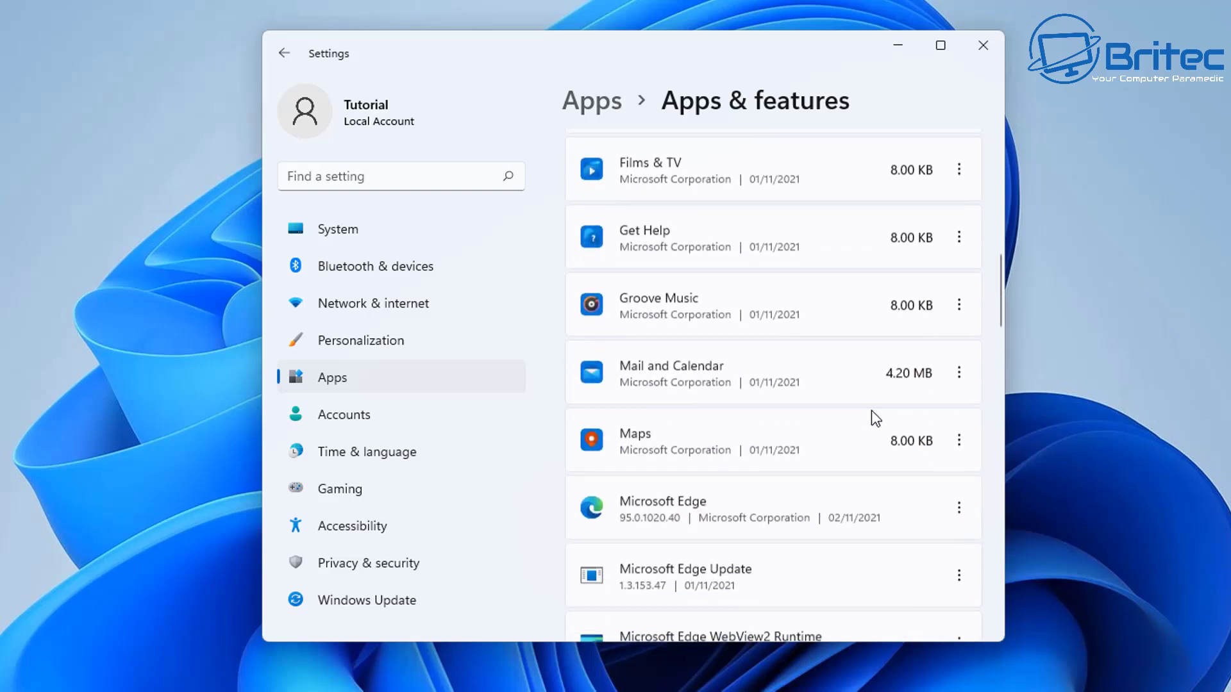
scroll(871, 409, down, 12)
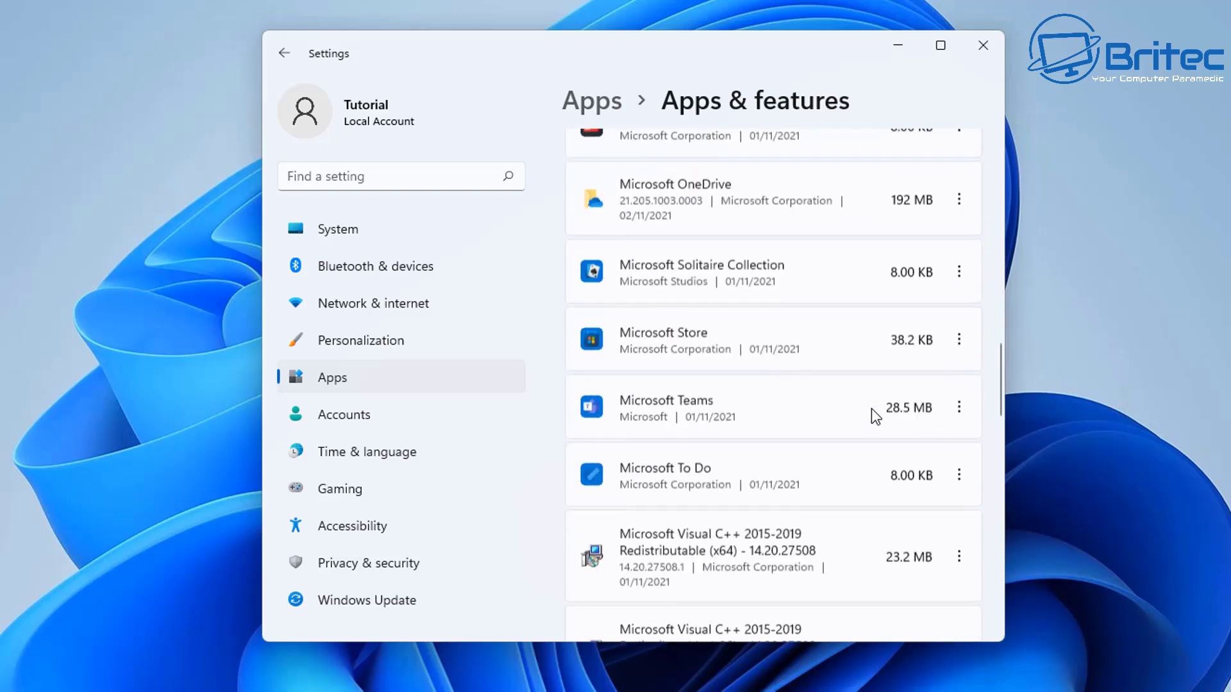
scroll(871, 409, down, 8)
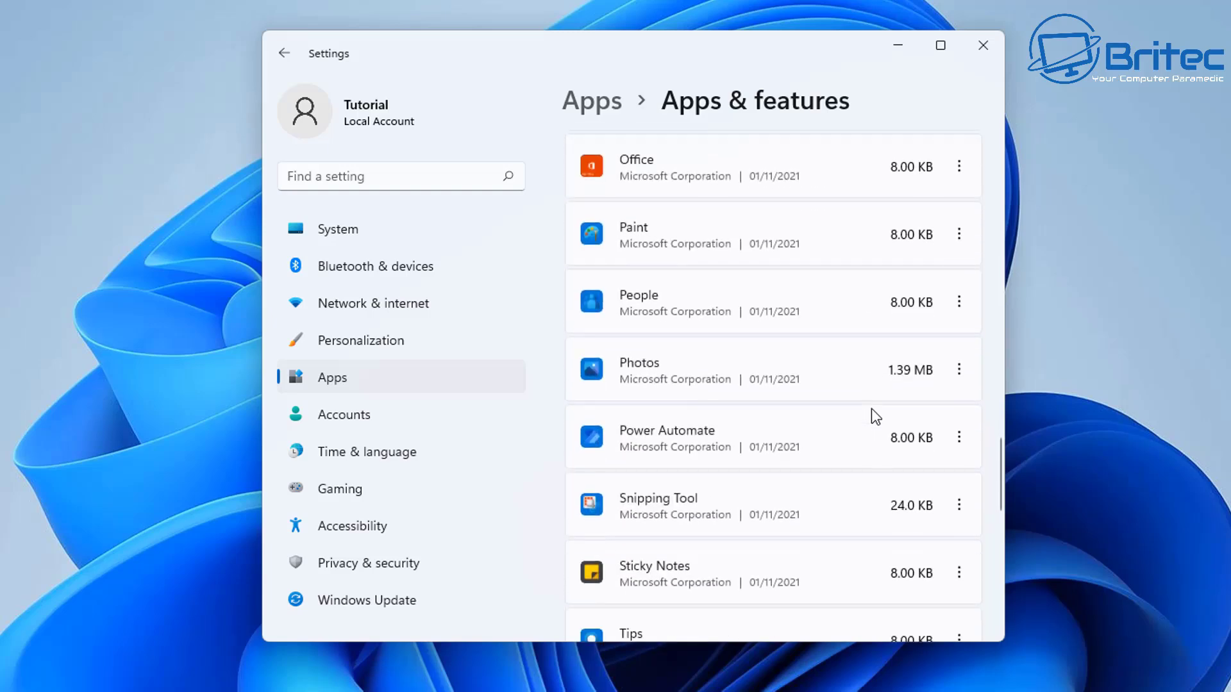
scroll(874, 412, down, 2)
scroll(874, 412, up, 4)
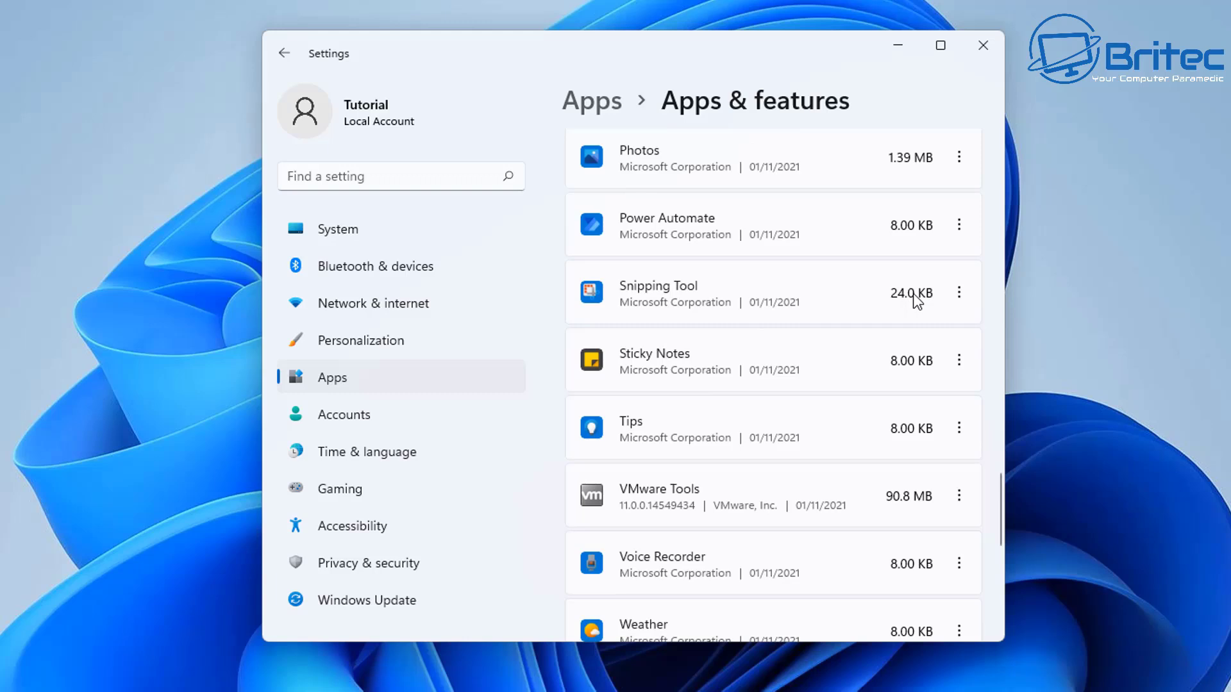
click(960, 293)
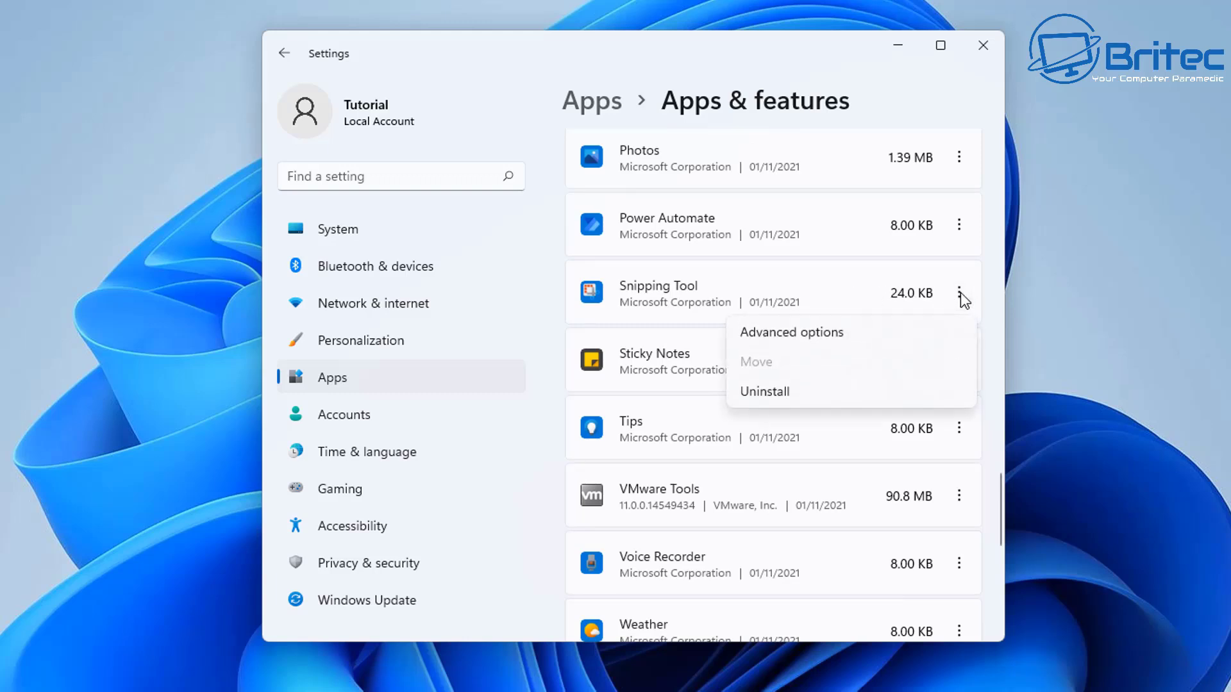
click(813, 333)
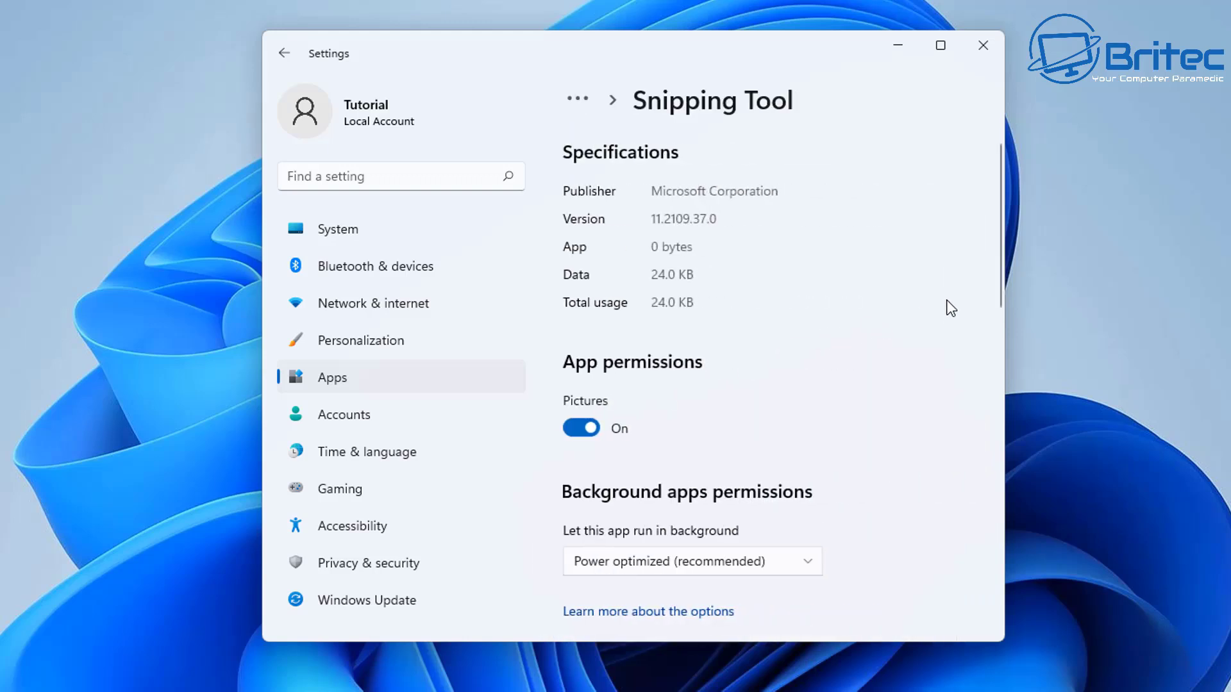
Step: Terminate Snipping Tool and its related processes, and repair the app from its advanced options
scroll(950, 308, down, 2)
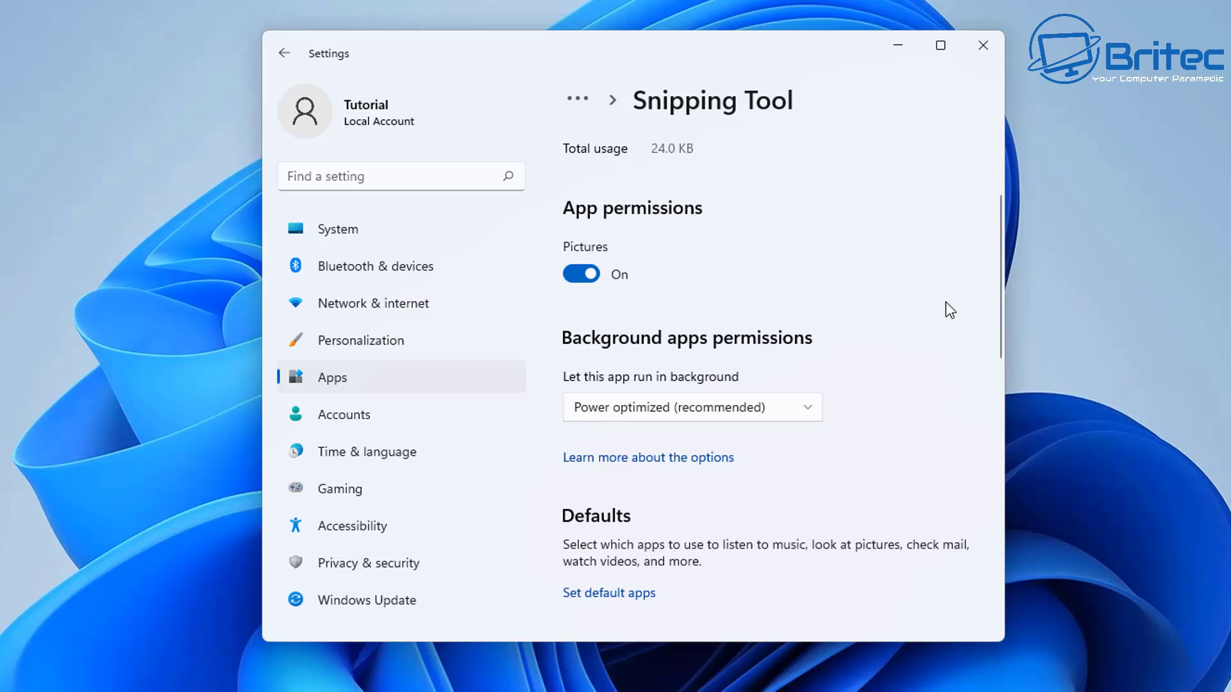
scroll(945, 304, down, 1)
scroll(910, 336, down, 2)
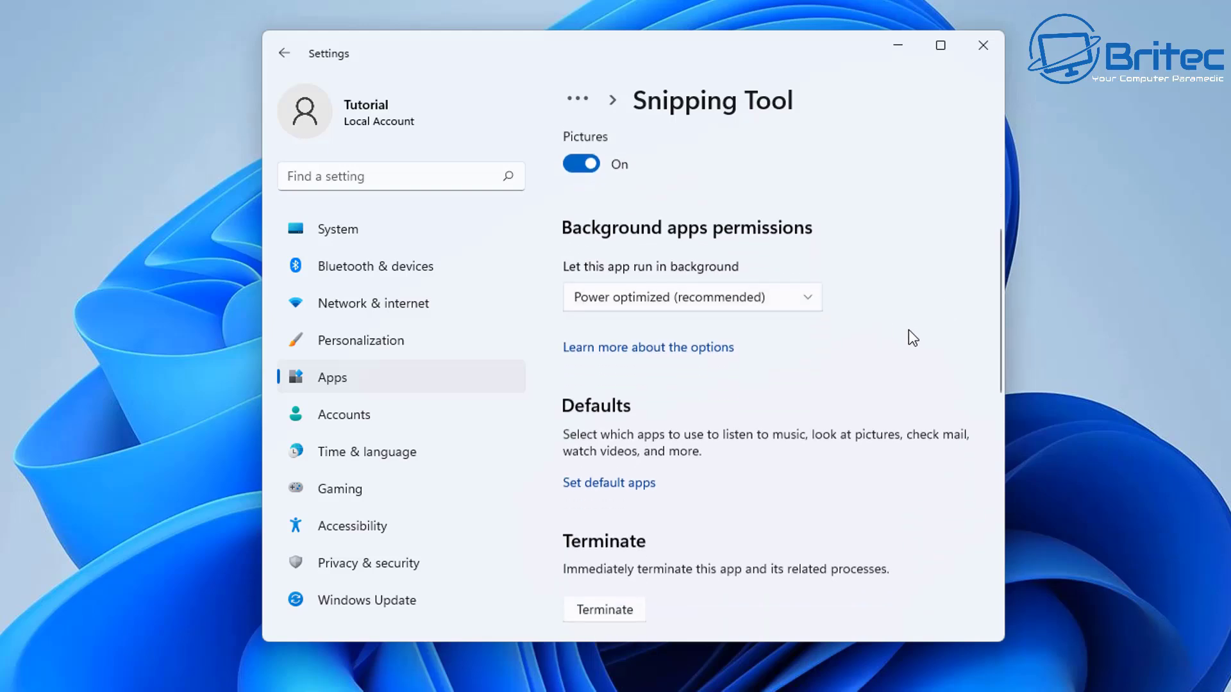
scroll(910, 336, down, 3)
scroll(908, 329, down, 2)
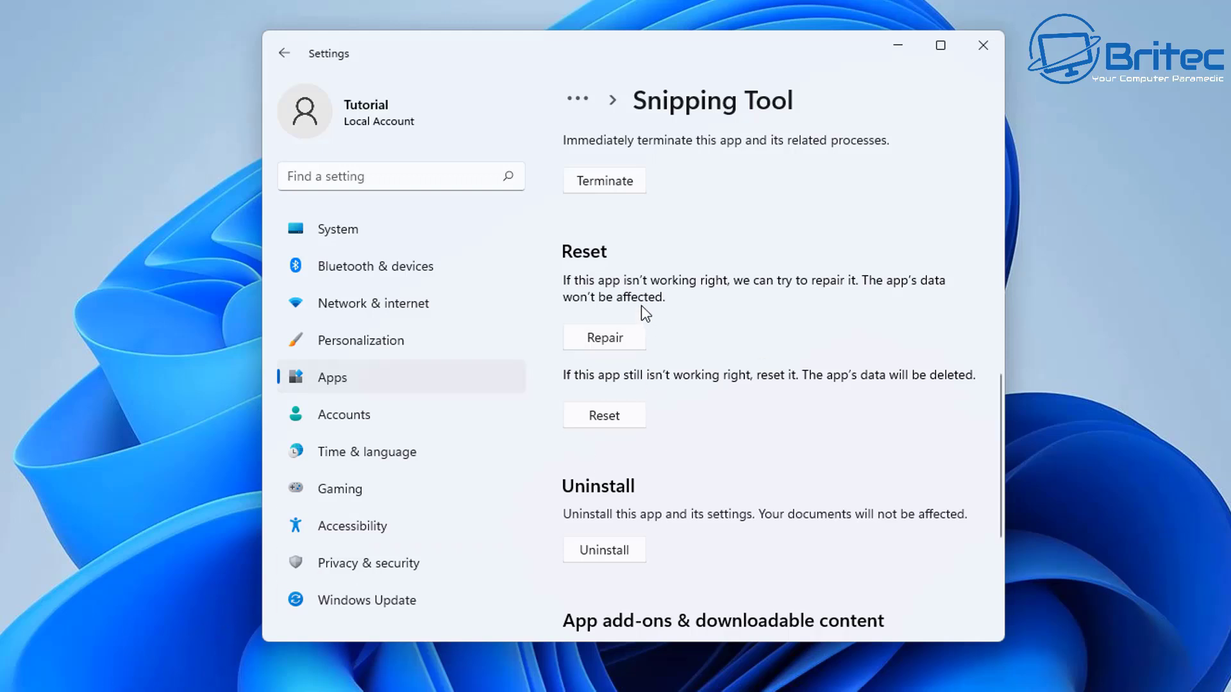
click(610, 185)
click(616, 341)
Step: Minimize Settings and test the repaired Snipping Tool by launching it from recent searches and starting a new snip, closing it when done
click(896, 46)
key(super+s)
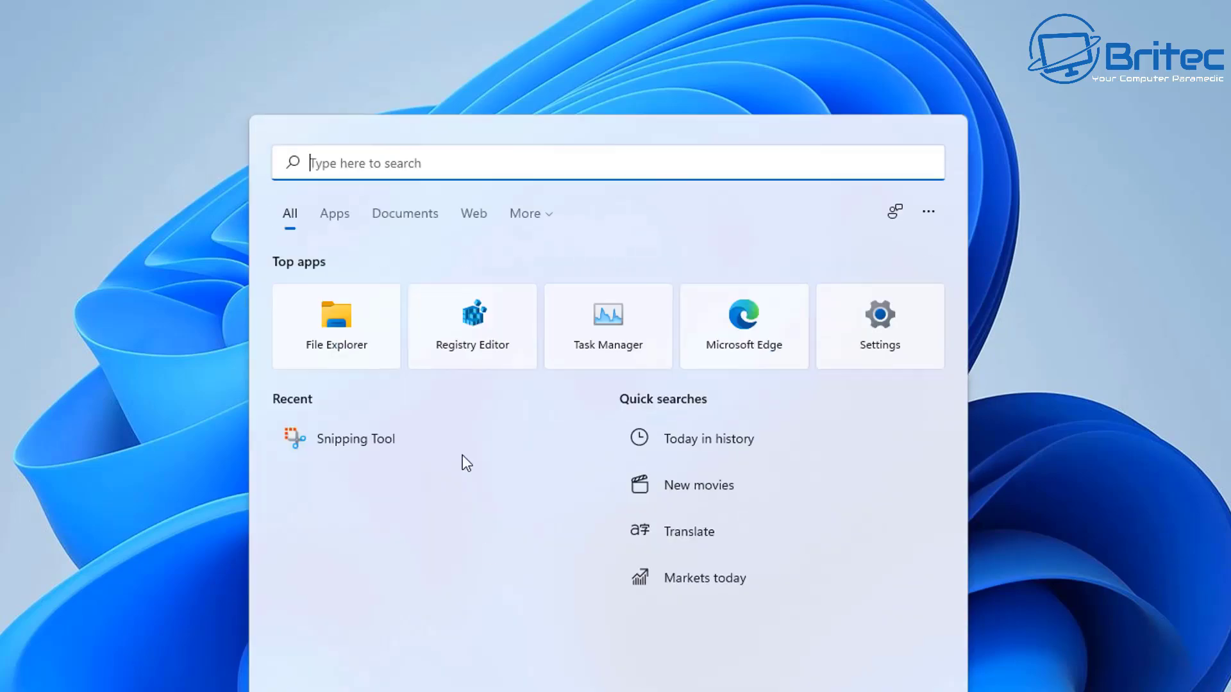
click(312, 440)
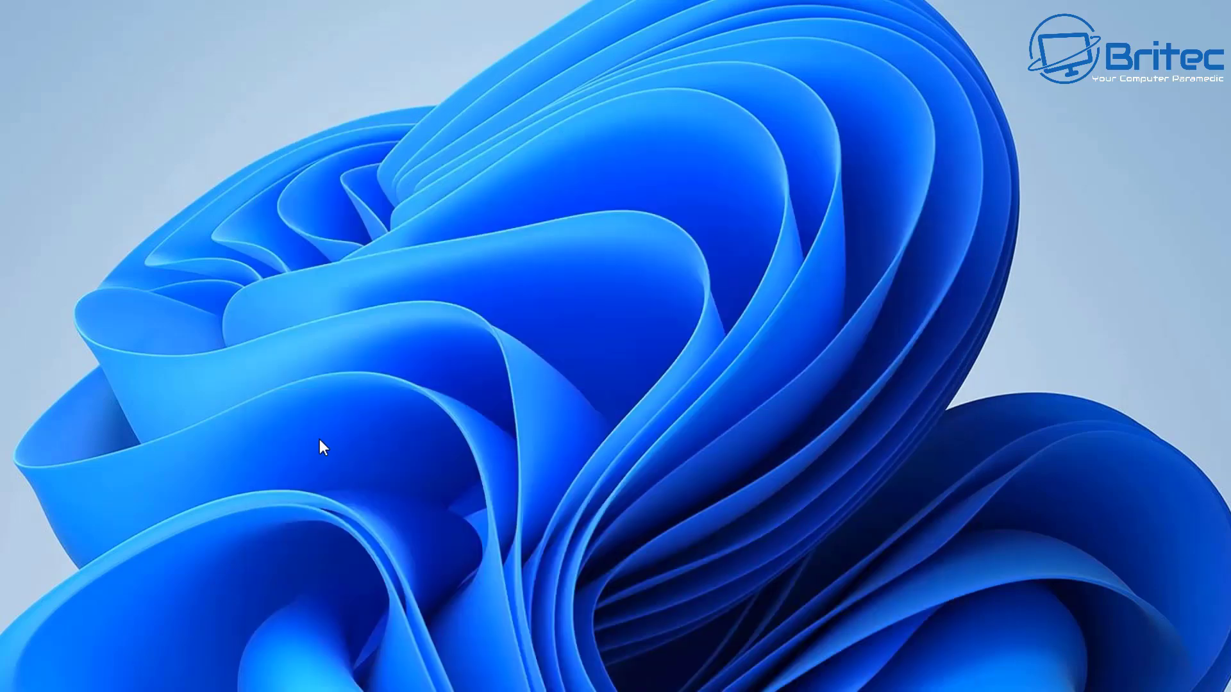
click(436, 222)
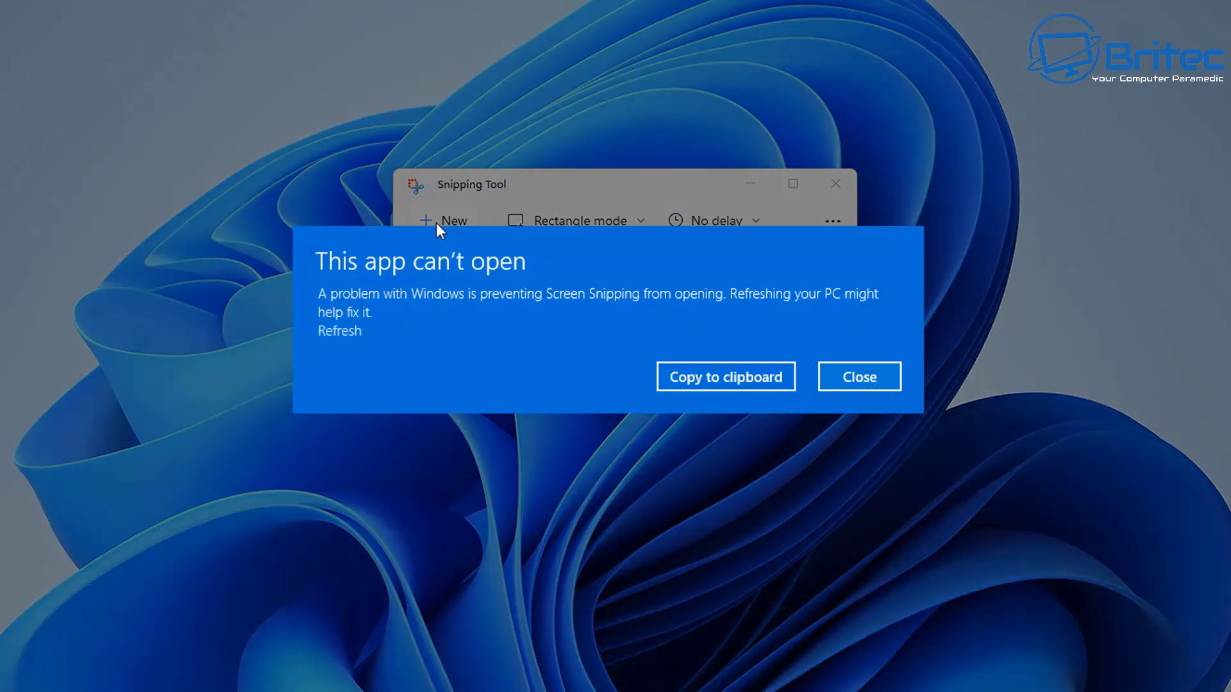
click(880, 378)
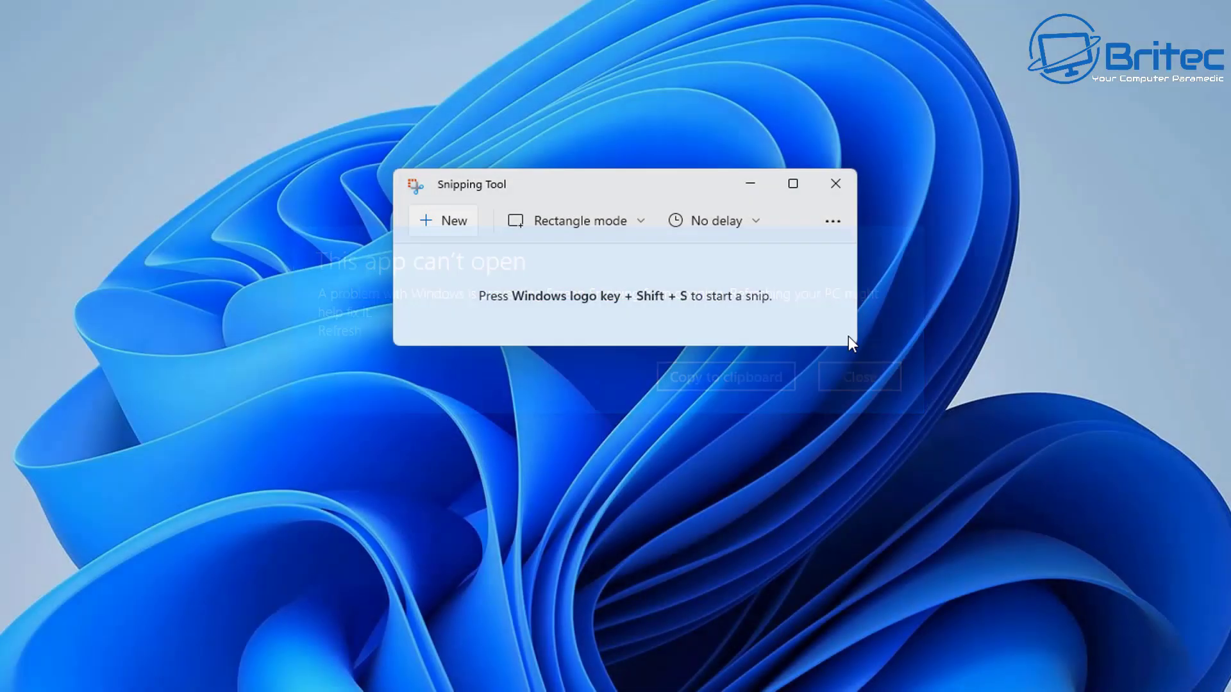
click(833, 184)
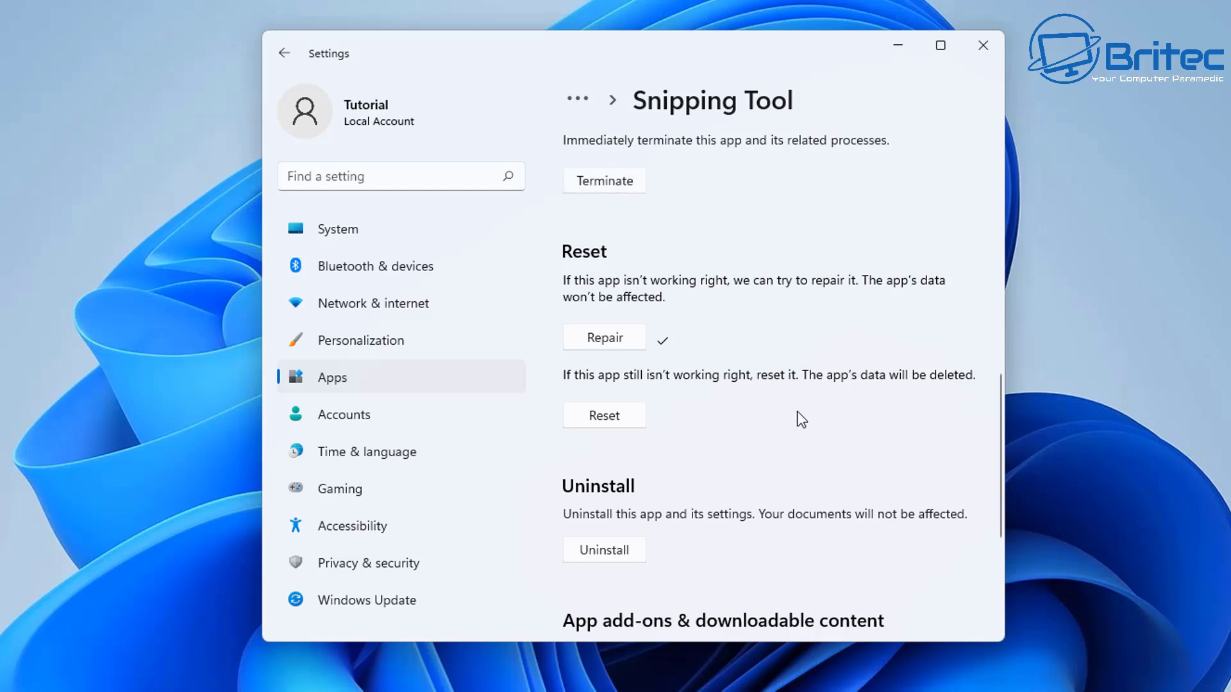
Step: Reset Snipping Tool, confirming the deletion of its app data, and minimize Settings
click(609, 414)
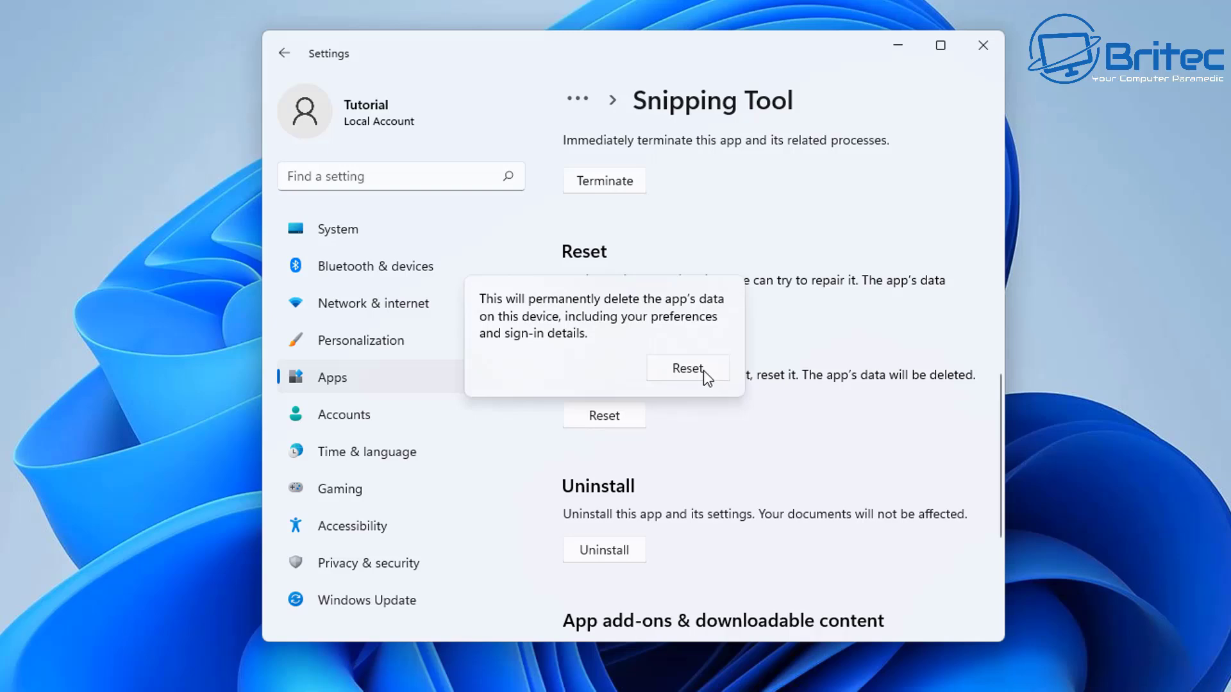
click(687, 369)
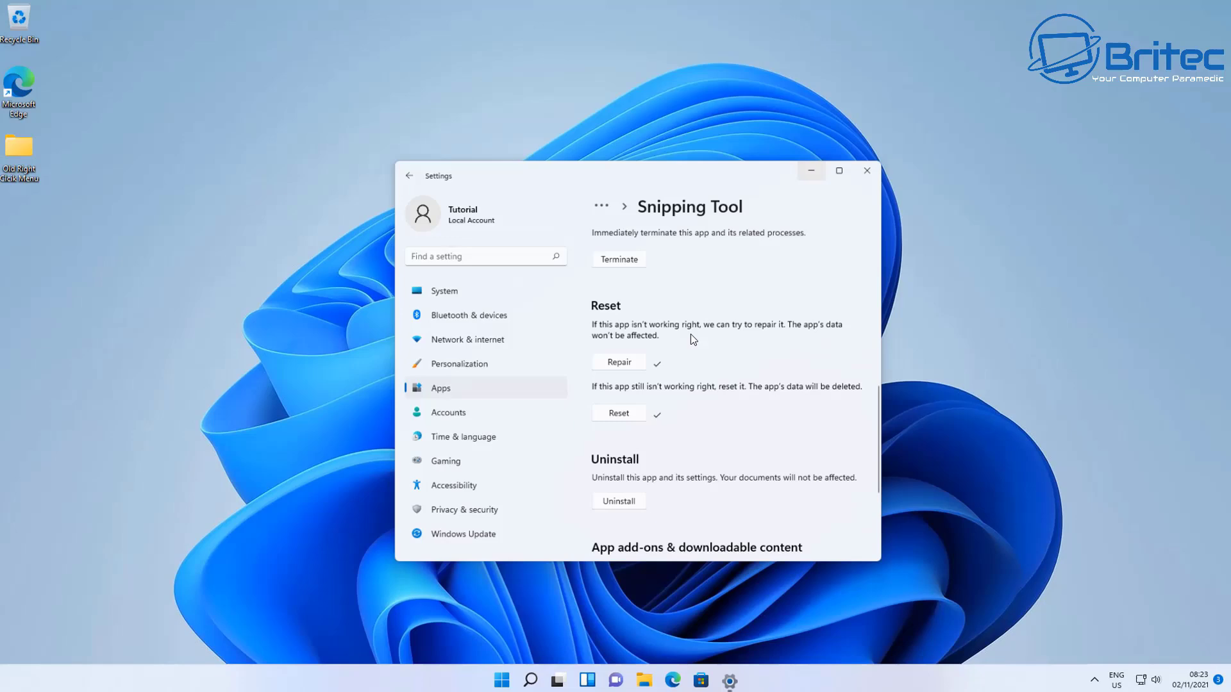
click(898, 45)
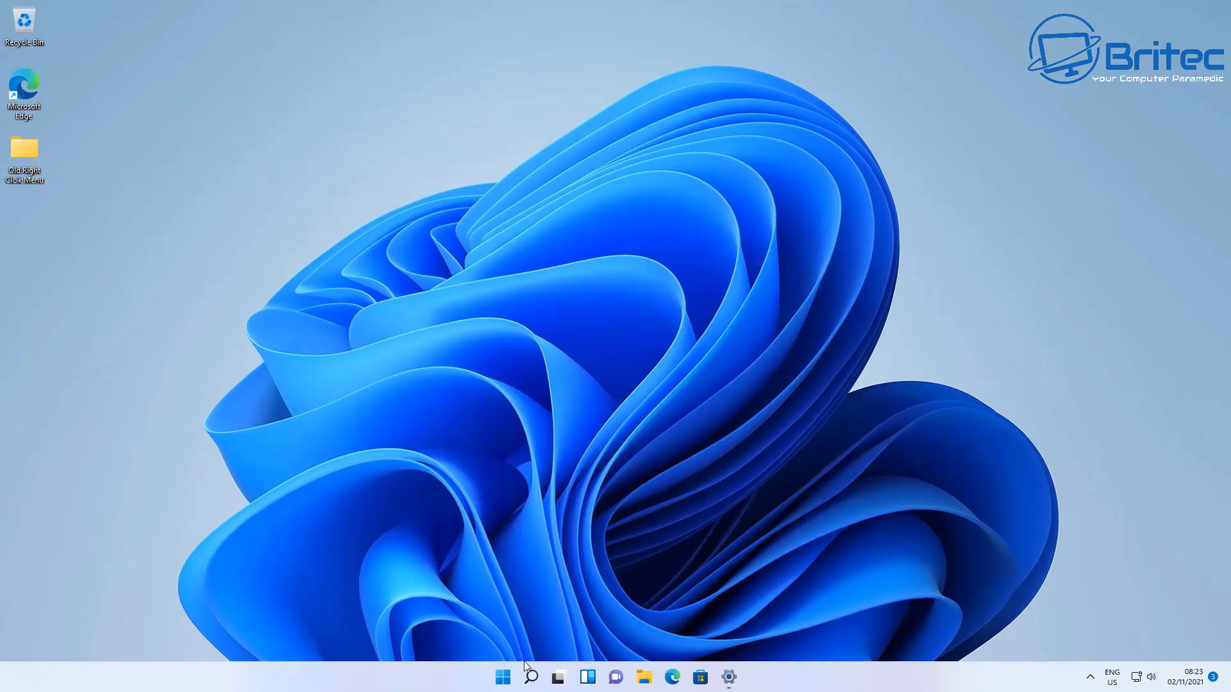
Step: Relaunch Snipping Tool after the reset, try a new snip with the window centred on the desktop, and close the app
click(530, 677)
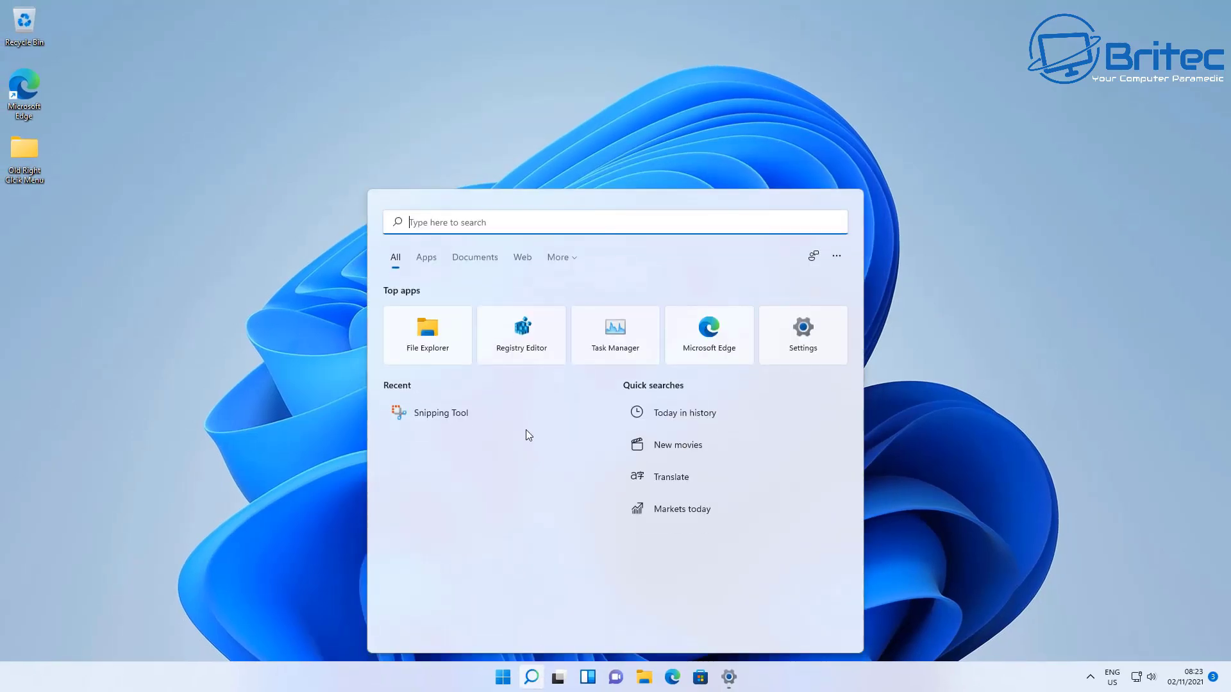
click(436, 413)
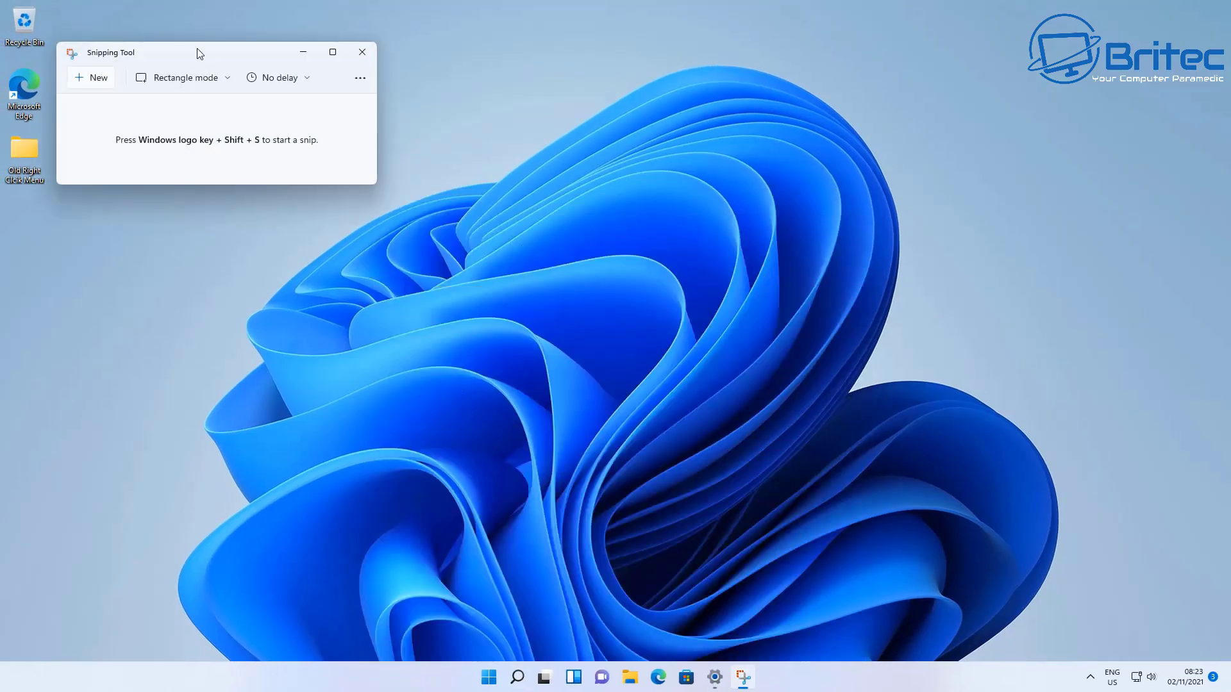
drag(197, 53, 608, 243)
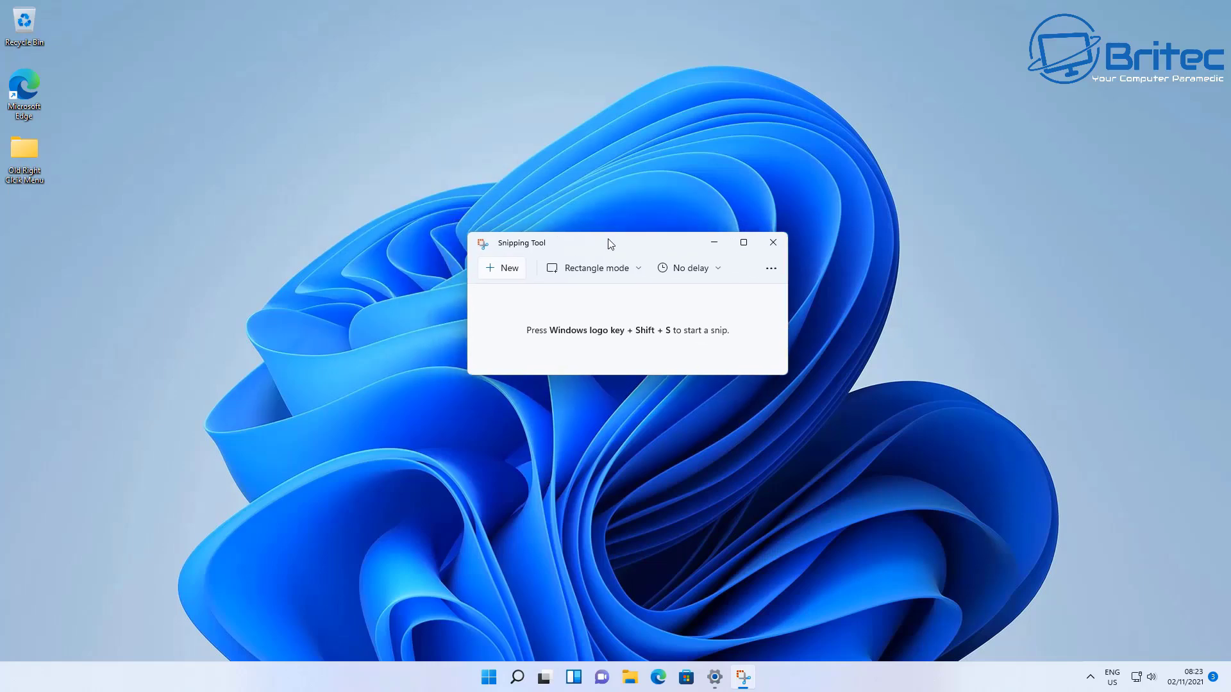
click(491, 270)
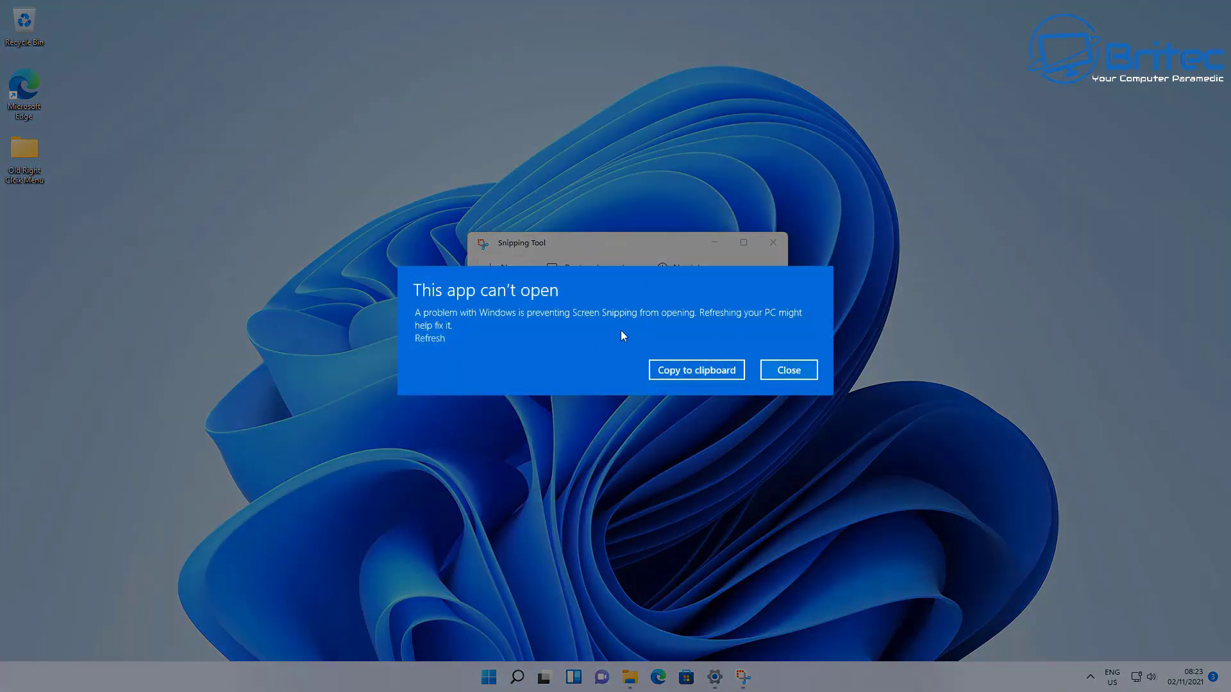
click(794, 373)
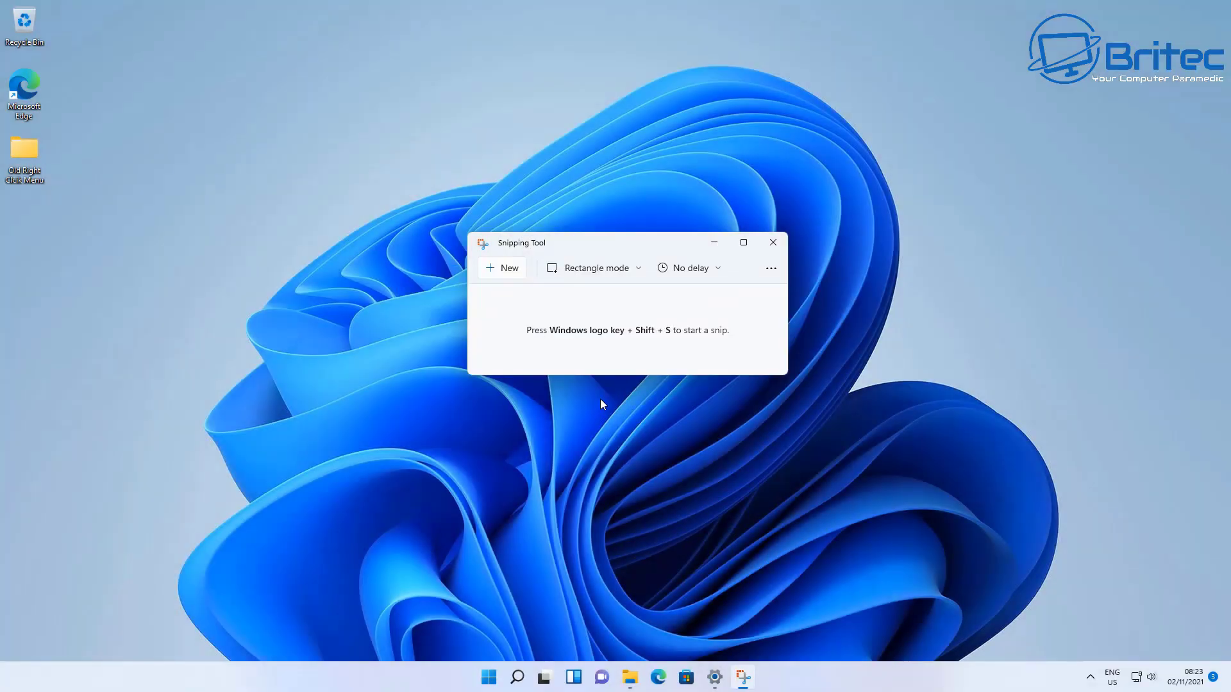
click(774, 243)
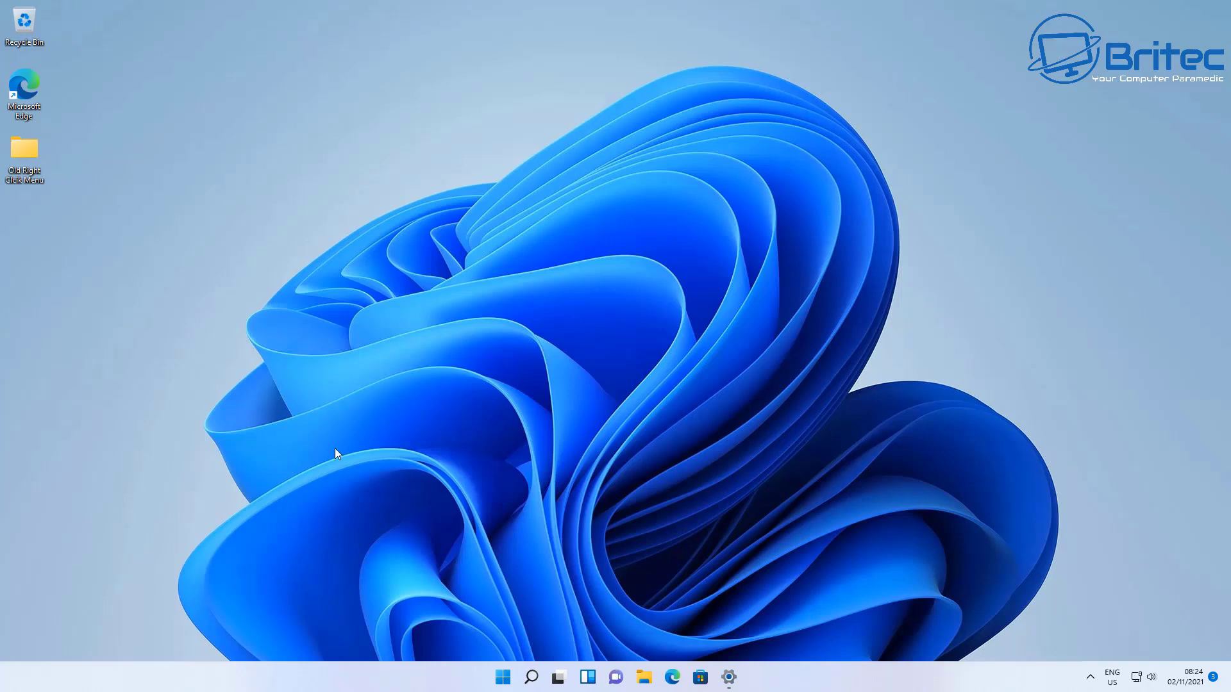
Step: Search for "powershell", run Windows PowerShell as administrator with elevation approved, and move its window toward the middle of the desktop
click(531, 673)
text(p)
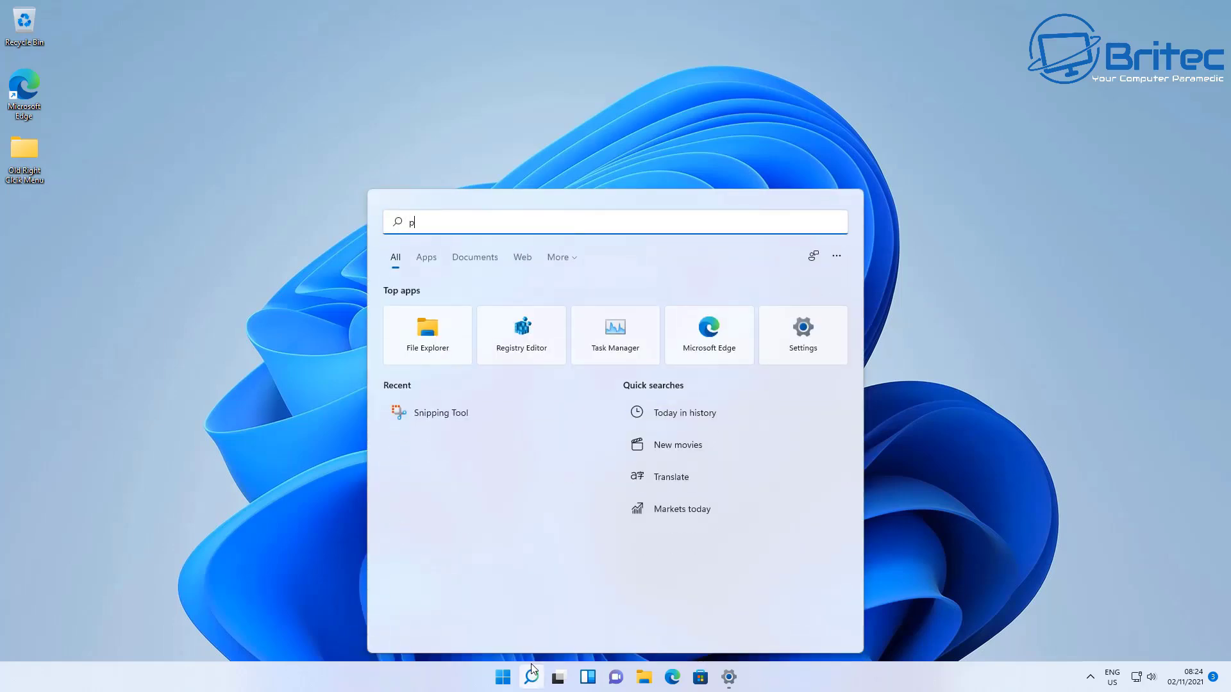
text(owershell)
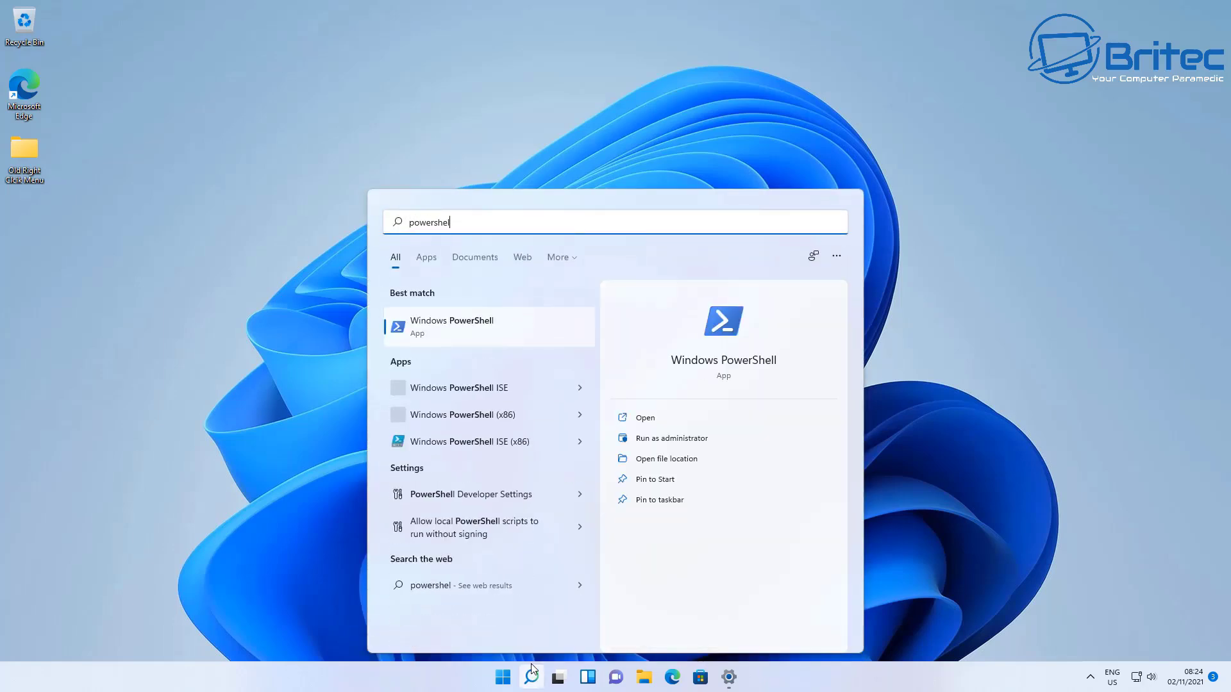
click(657, 439)
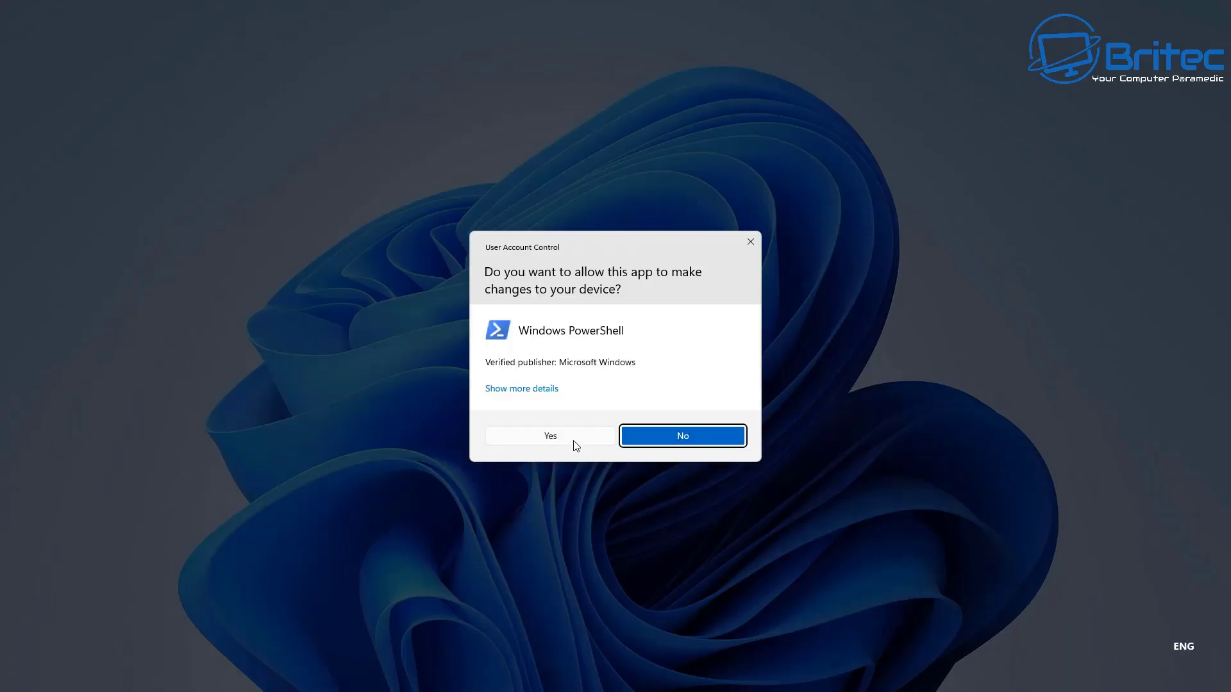
click(565, 438)
drag(293, 29, 617, 103)
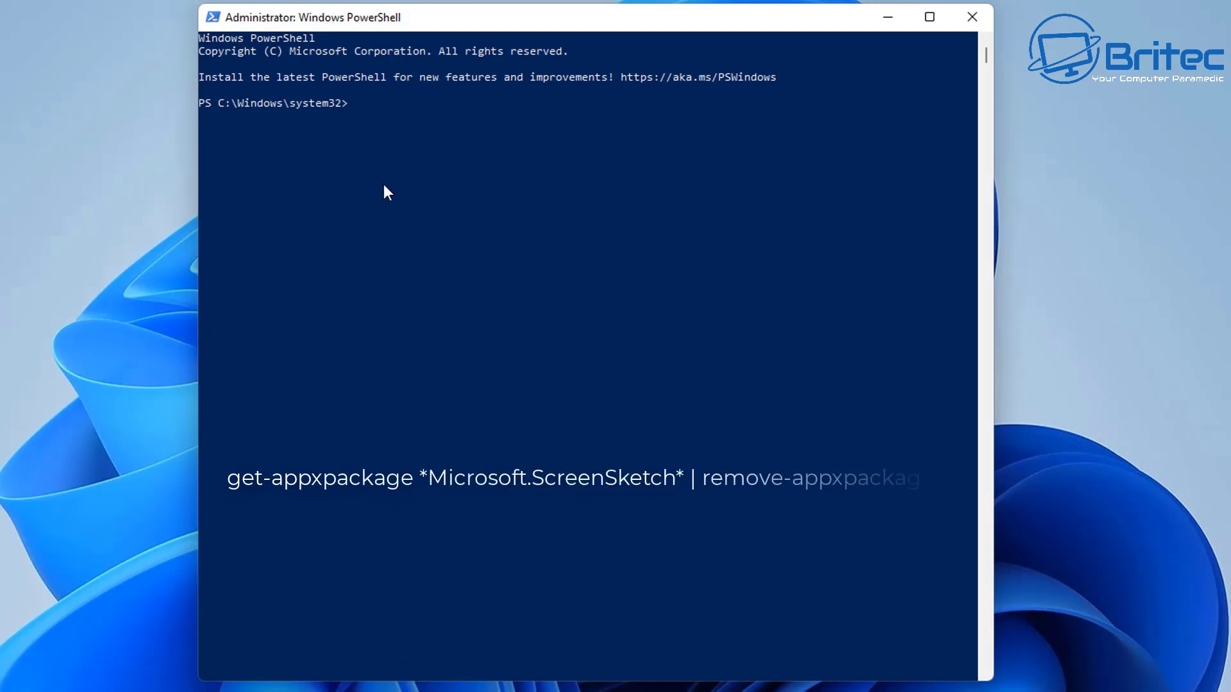
Step: Remove the Snipping Tool package by running get-appxpackage *Microsoft.ScreenSketch* | remove-appxpackage
text(get-appxpackage *Microsoft.ScreenSketch* | remove-appxpackage)
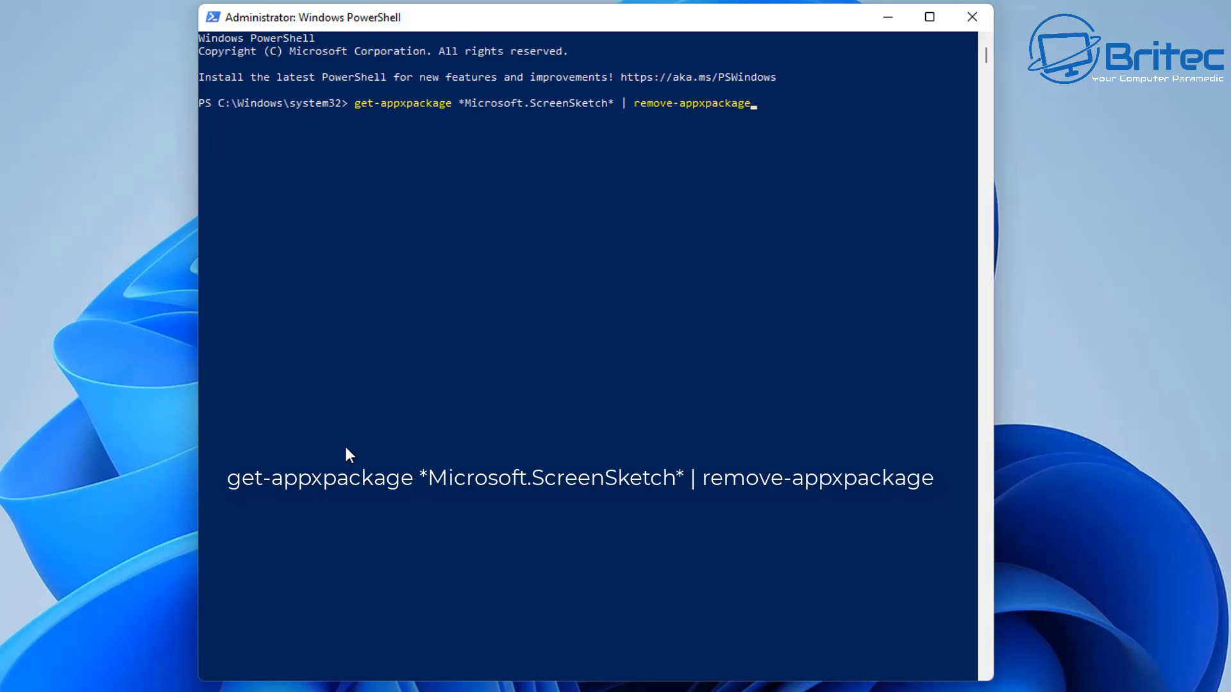
key(Return)
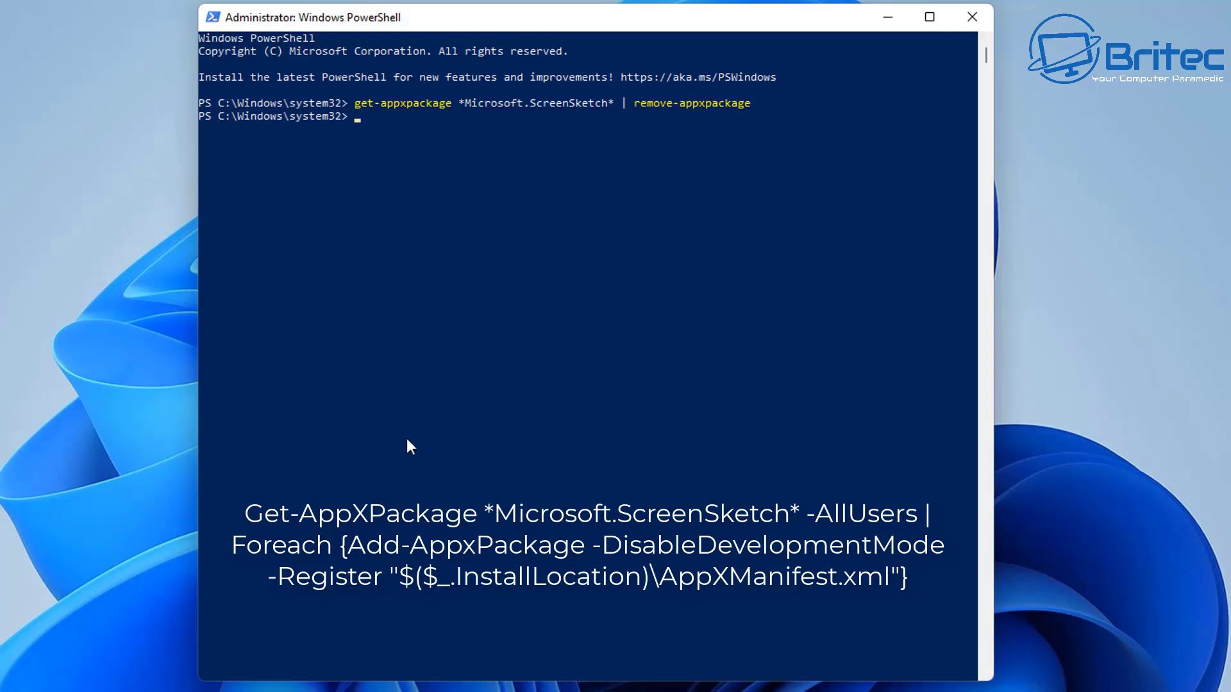
Step: Run Get-AppXPackage *Microsoft.ScreenSketch* -AllUsers | Foreach {Add-AppxPackage -DisableDevelopmentMode -Register "$($_.InstallLocation)\AppXManifest.xml"} to re-register the package, and close PowerShell
right_click(388, 296)
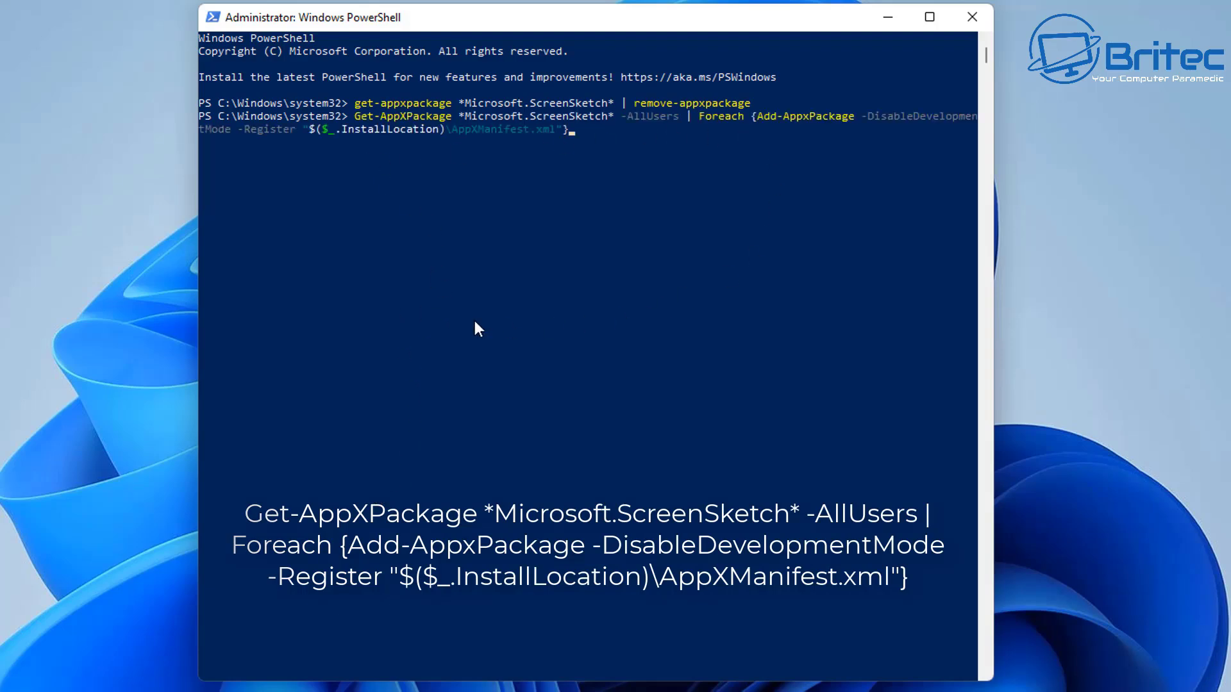
key(Return)
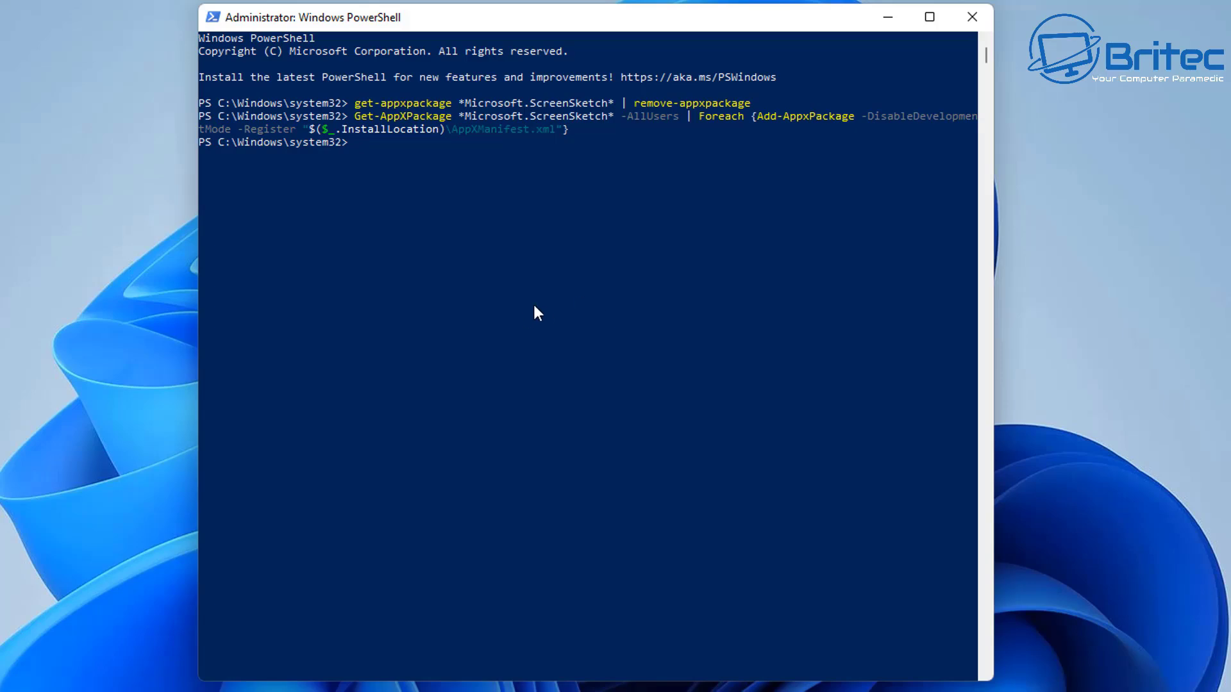
click(972, 17)
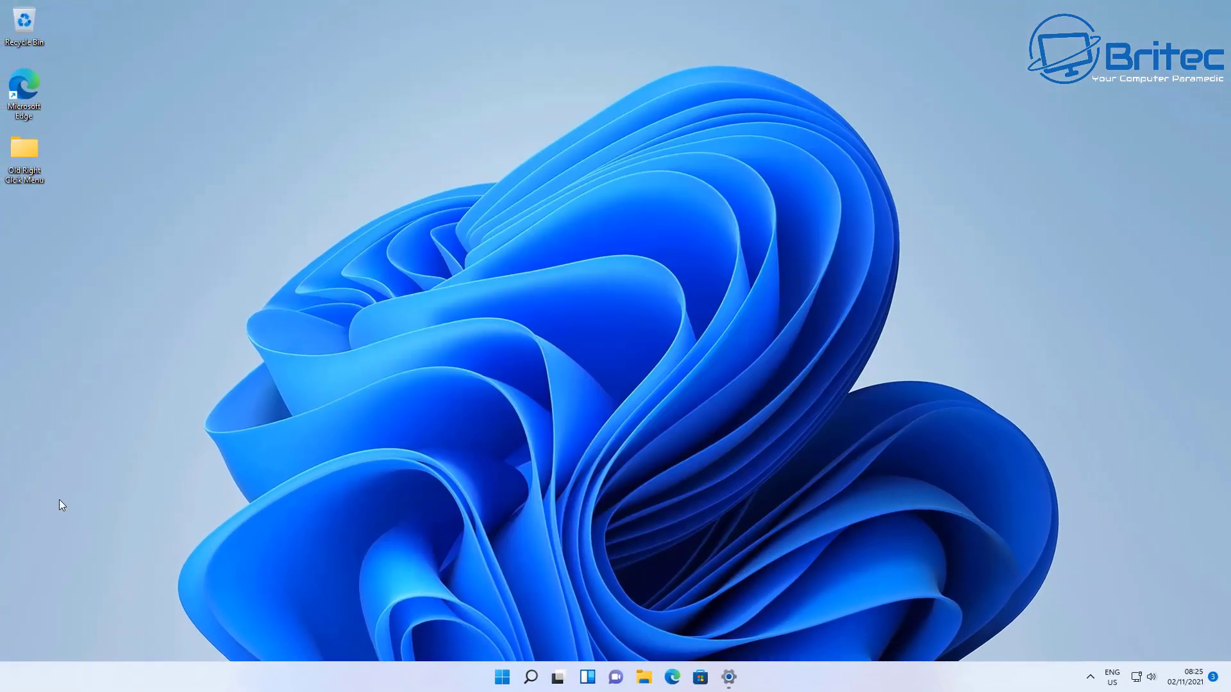
Step: Launch the re-registered Snipping Tool from recent searches, centre its window, try a new snip, and close the error and the app
click(531, 677)
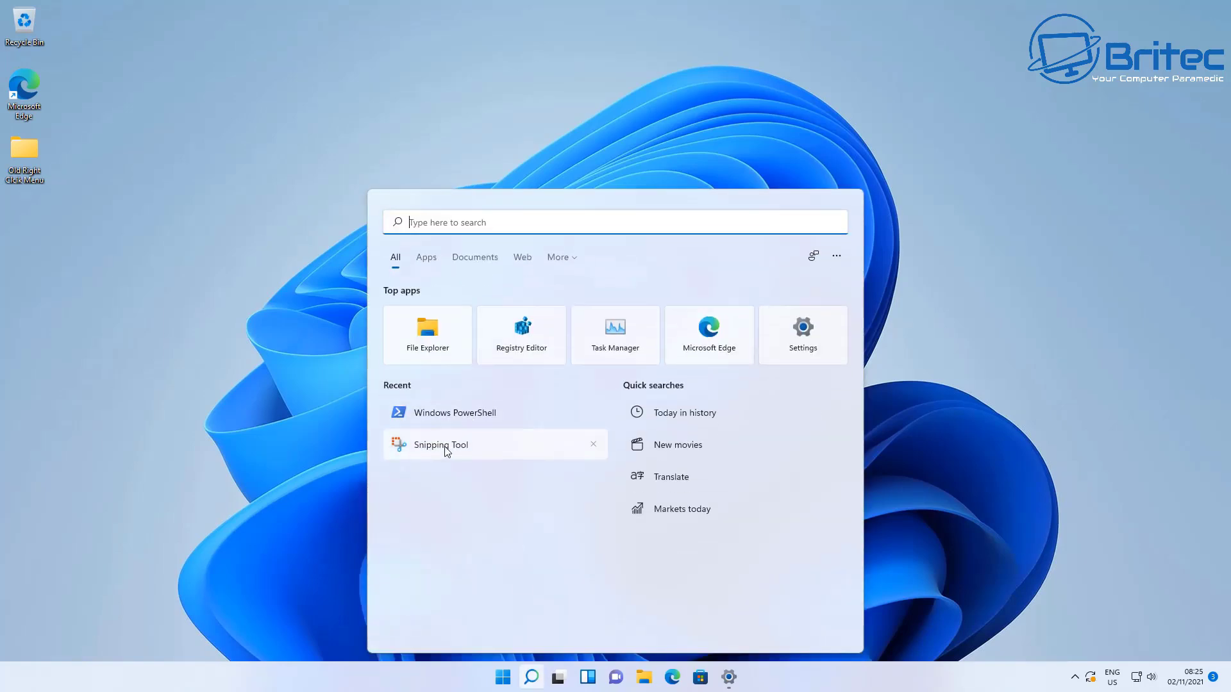
click(447, 451)
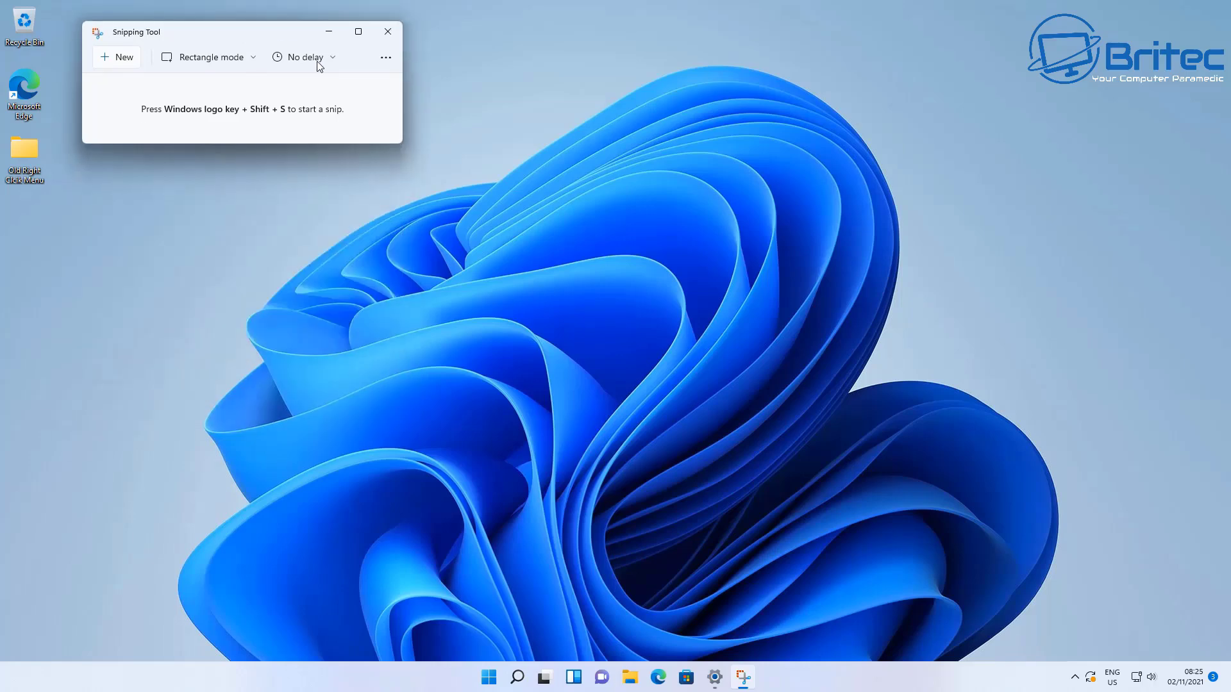
drag(241, 39, 555, 236)
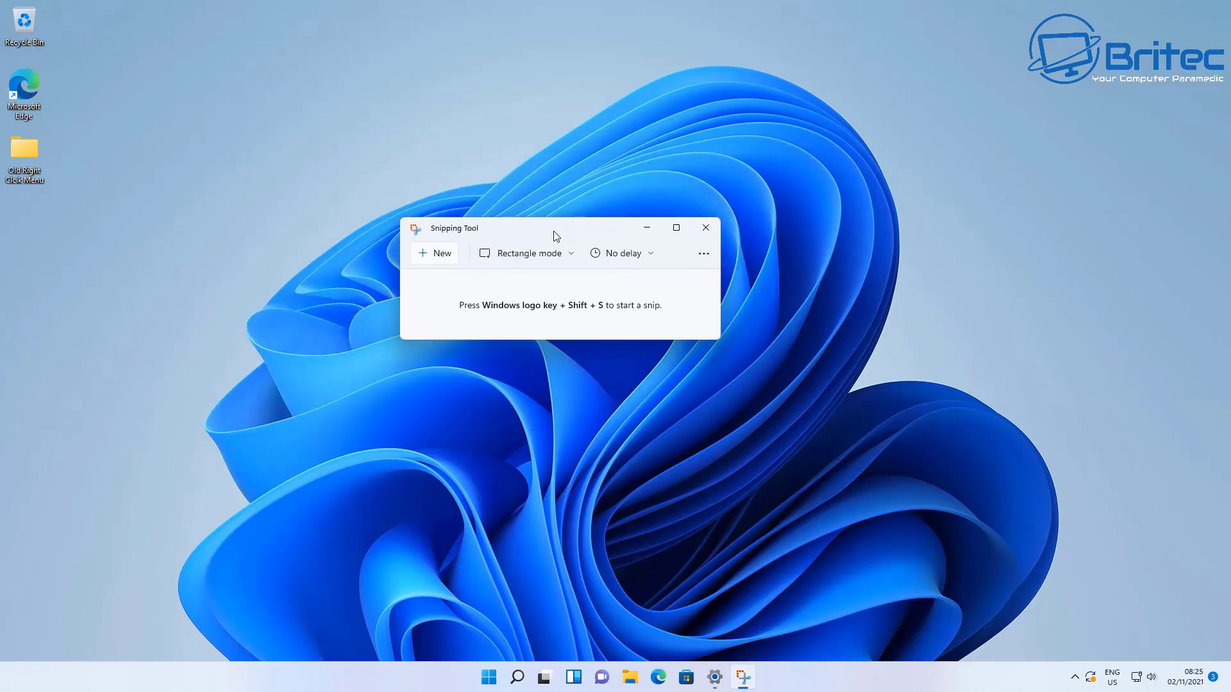
click(441, 255)
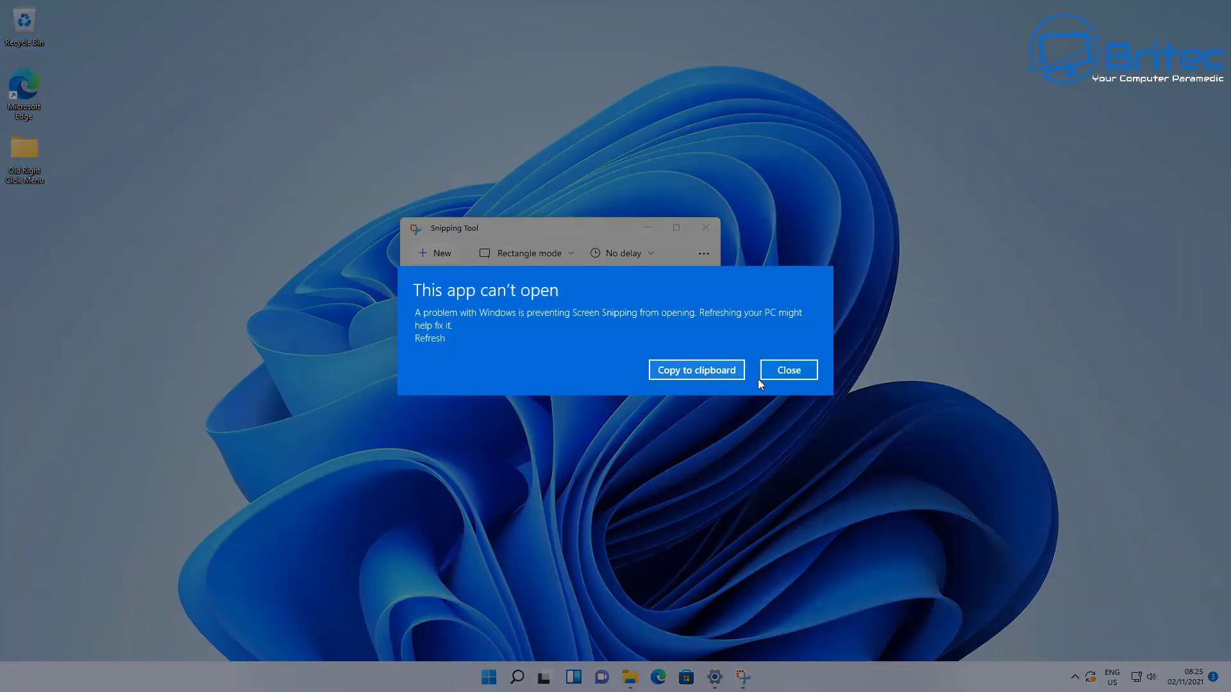
click(783, 375)
click(705, 227)
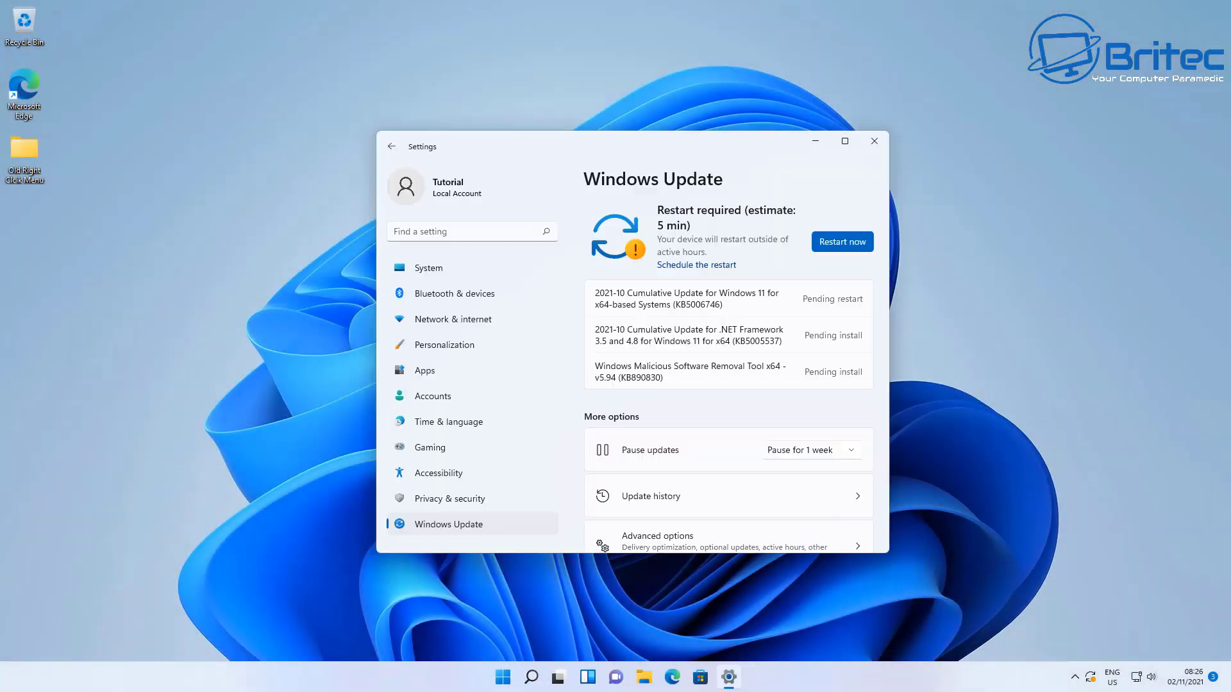
Step: Restart the PC from Windows Update to install the pending cumulative updates
click(832, 244)
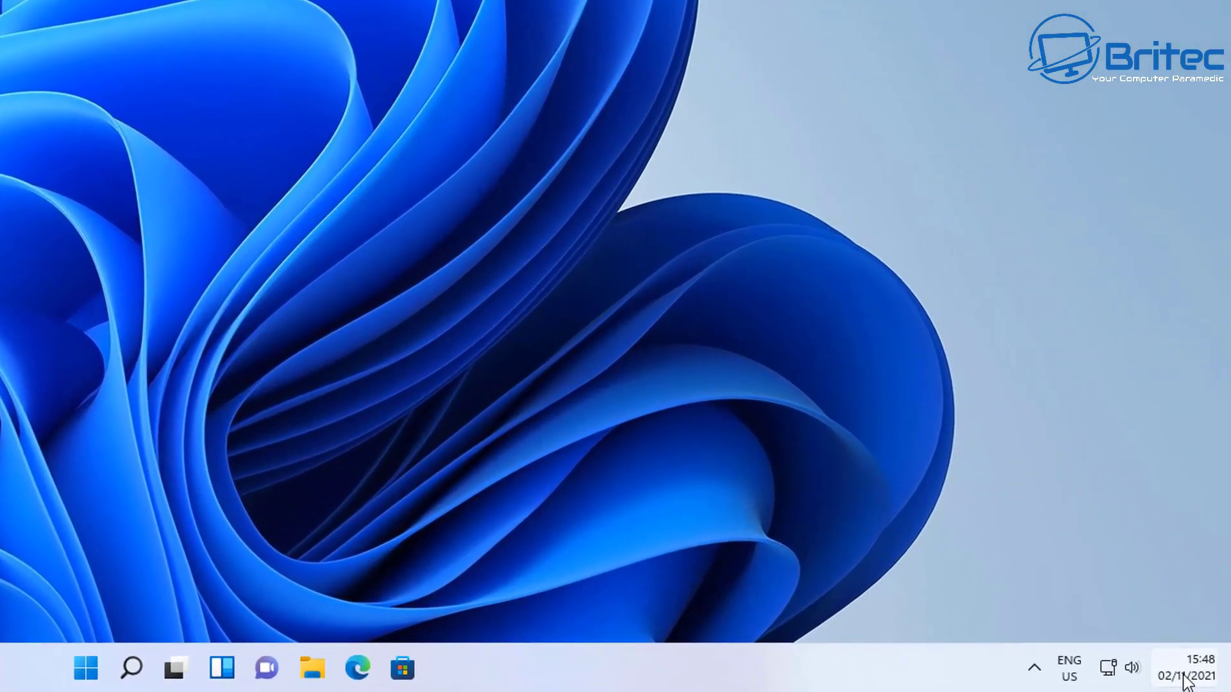
Step: Open the date and time settings from the taskbar clock and turn off setting the time automatically
right_click(1186, 681)
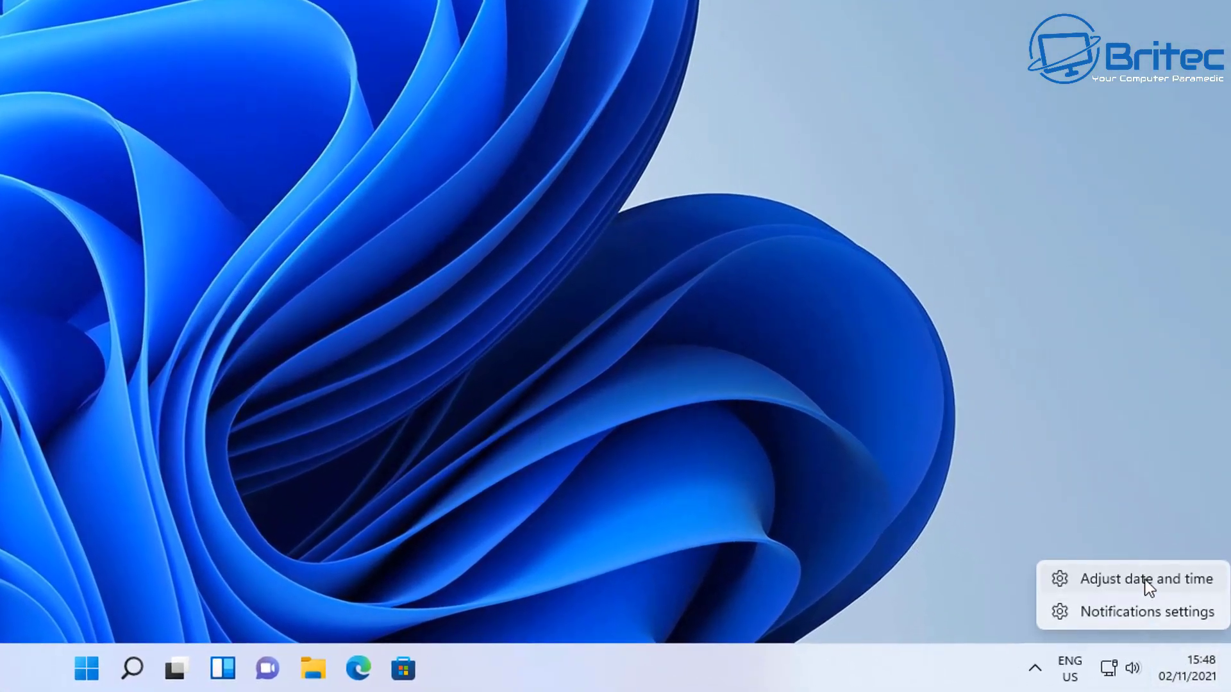
click(1069, 584)
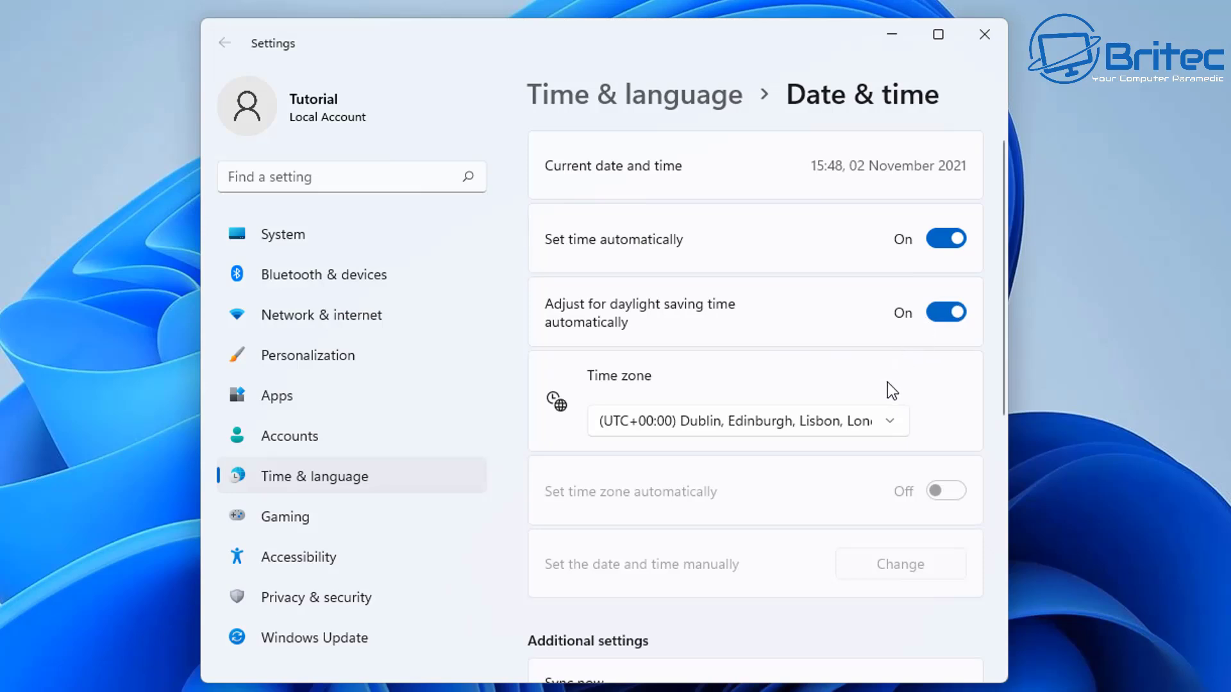
click(942, 238)
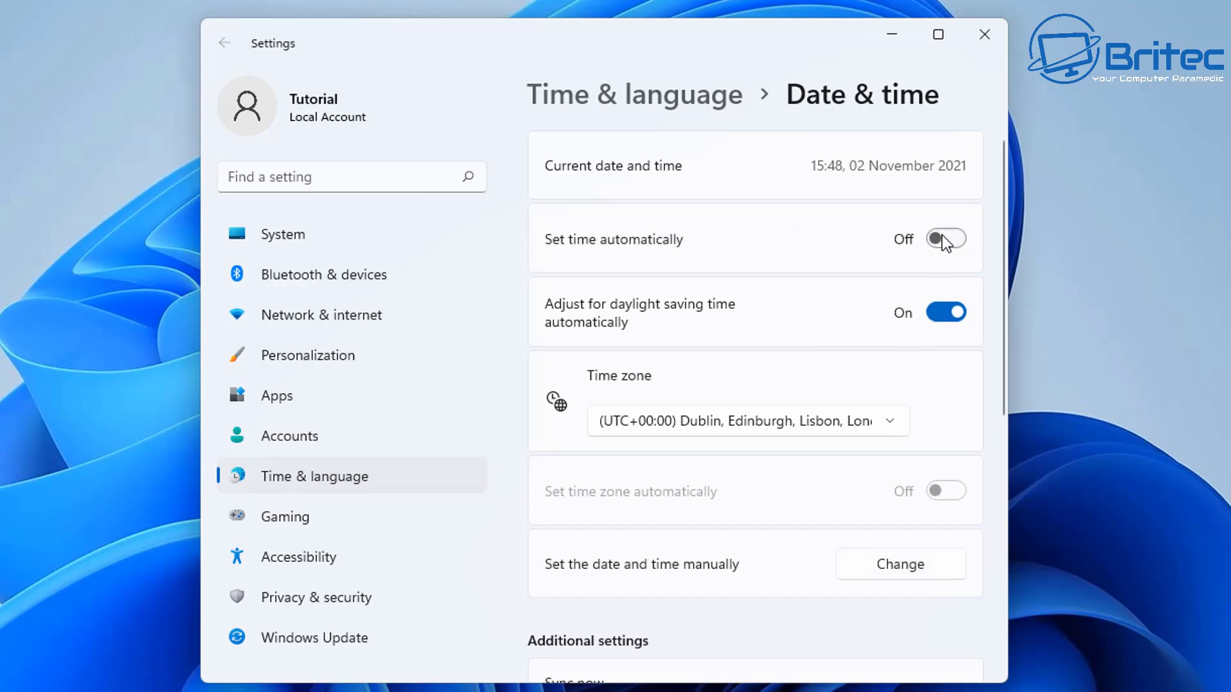
Step: Set the system date manually to 31 October 2021, keeping the time as it is, and minimize Settings
click(900, 565)
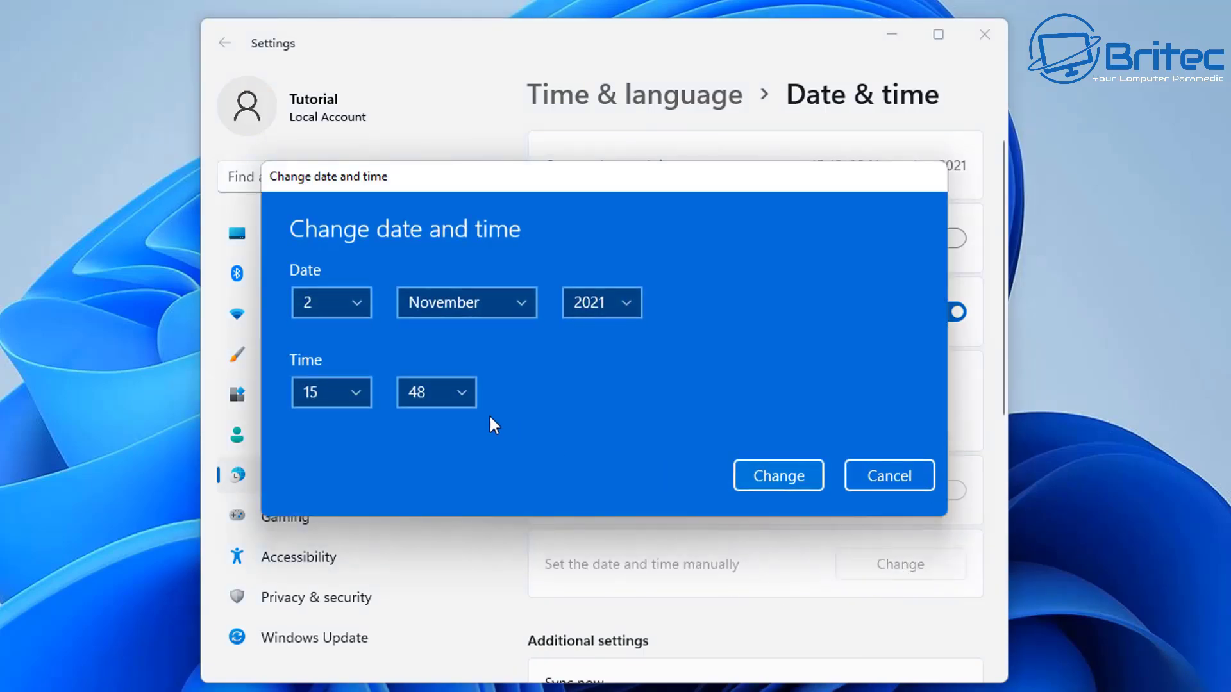
click(357, 299)
click(477, 301)
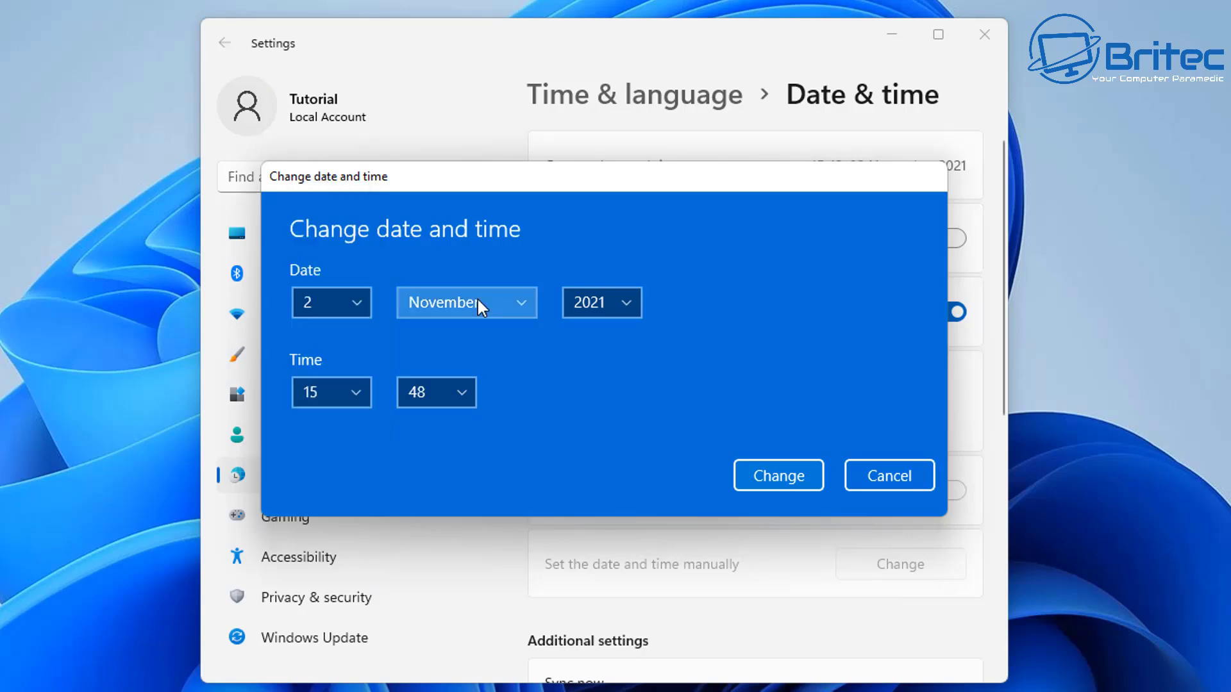
click(477, 298)
click(467, 265)
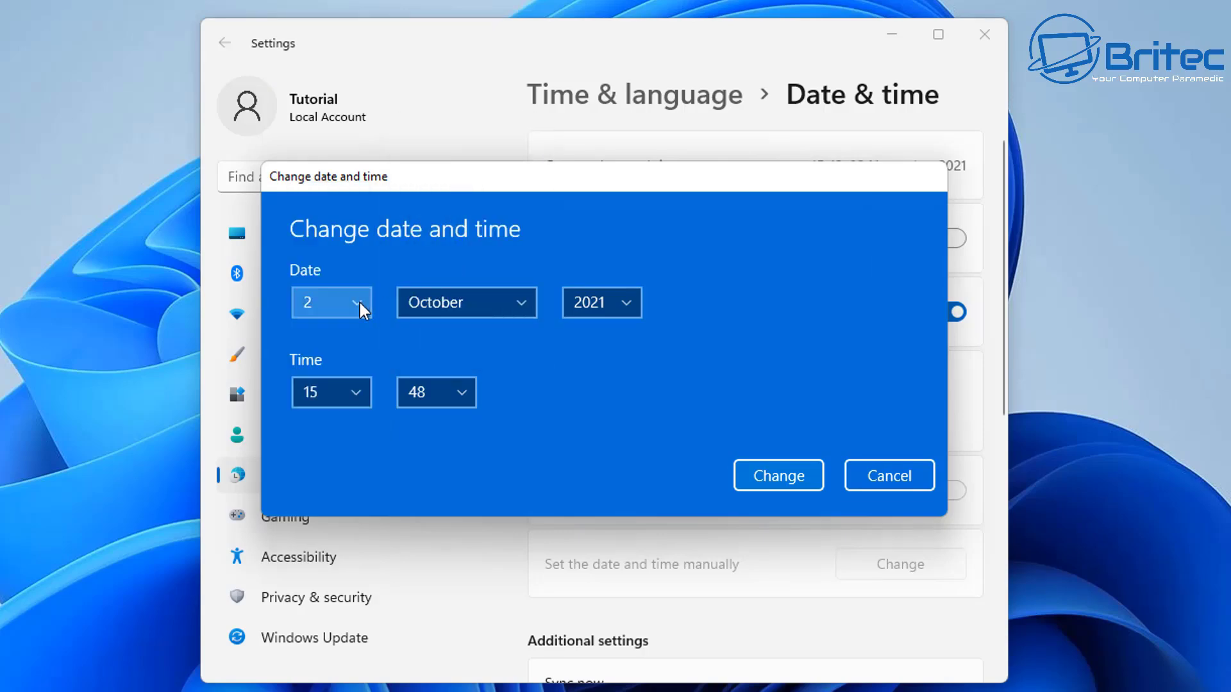
click(359, 302)
scroll(352, 385, down, 5)
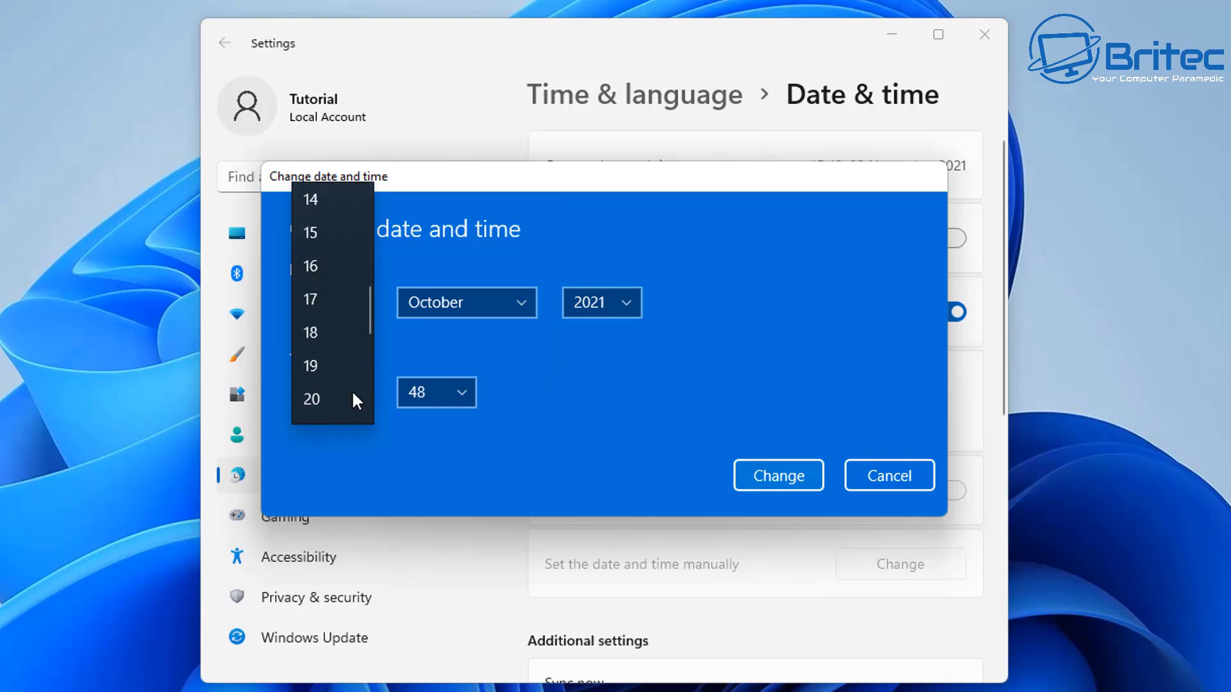
scroll(352, 401, down, 4)
click(335, 405)
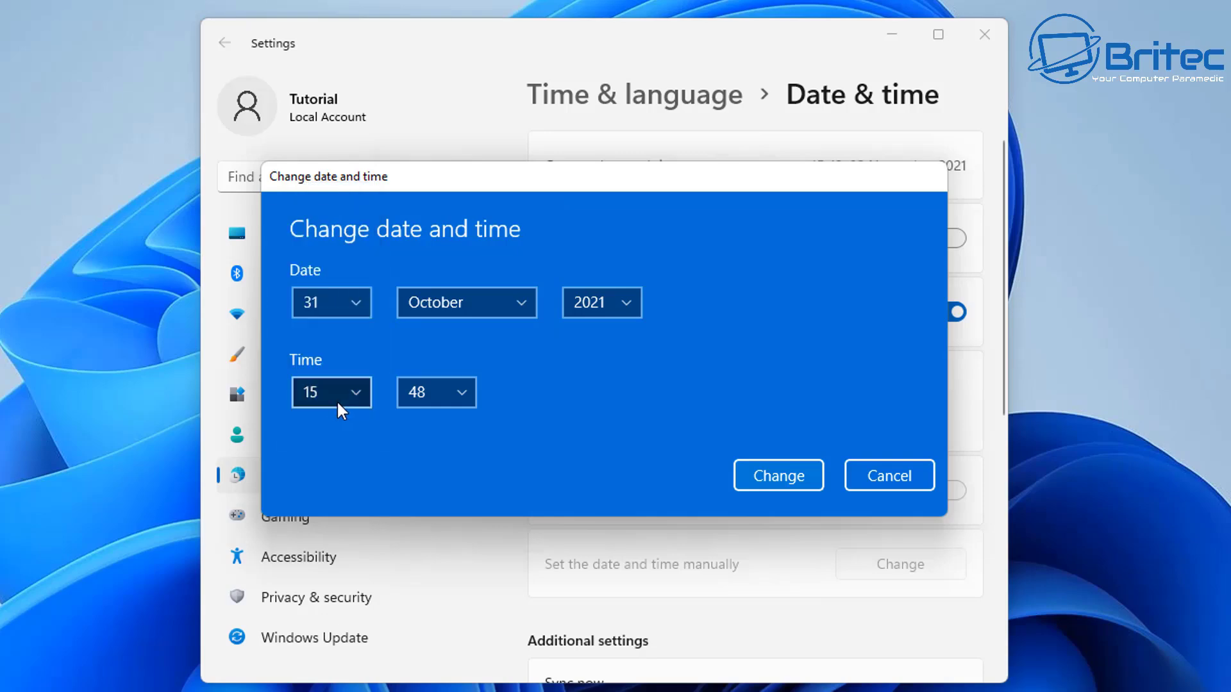
click(779, 478)
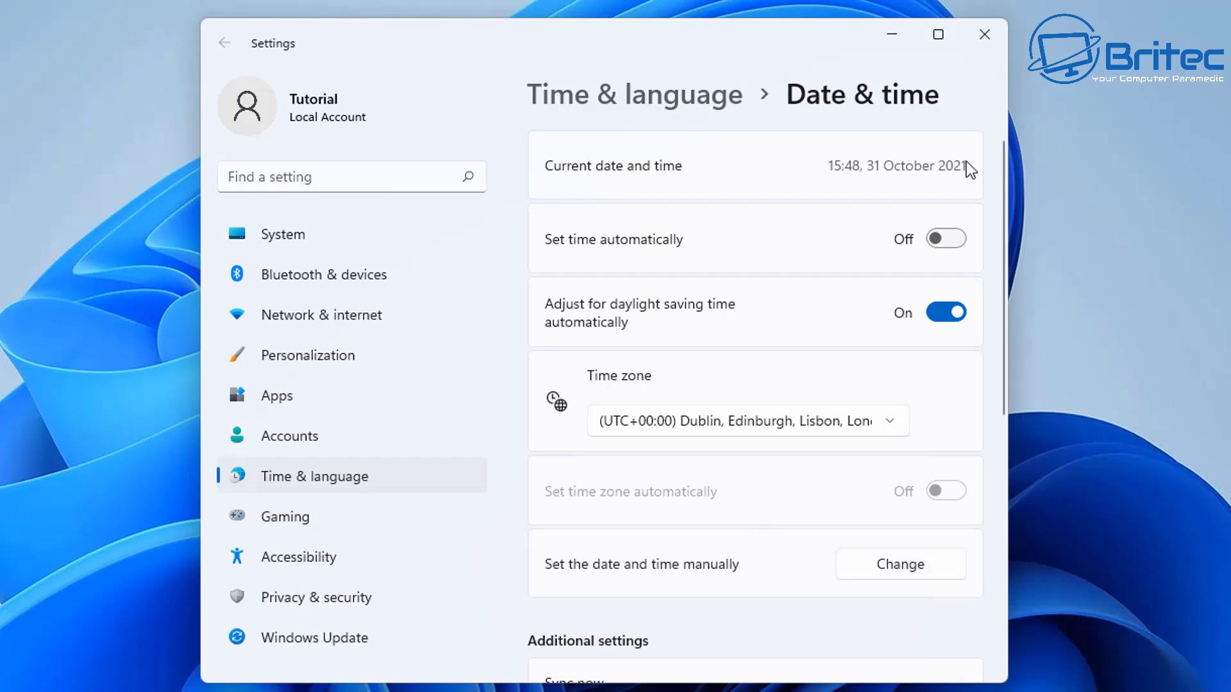
click(893, 37)
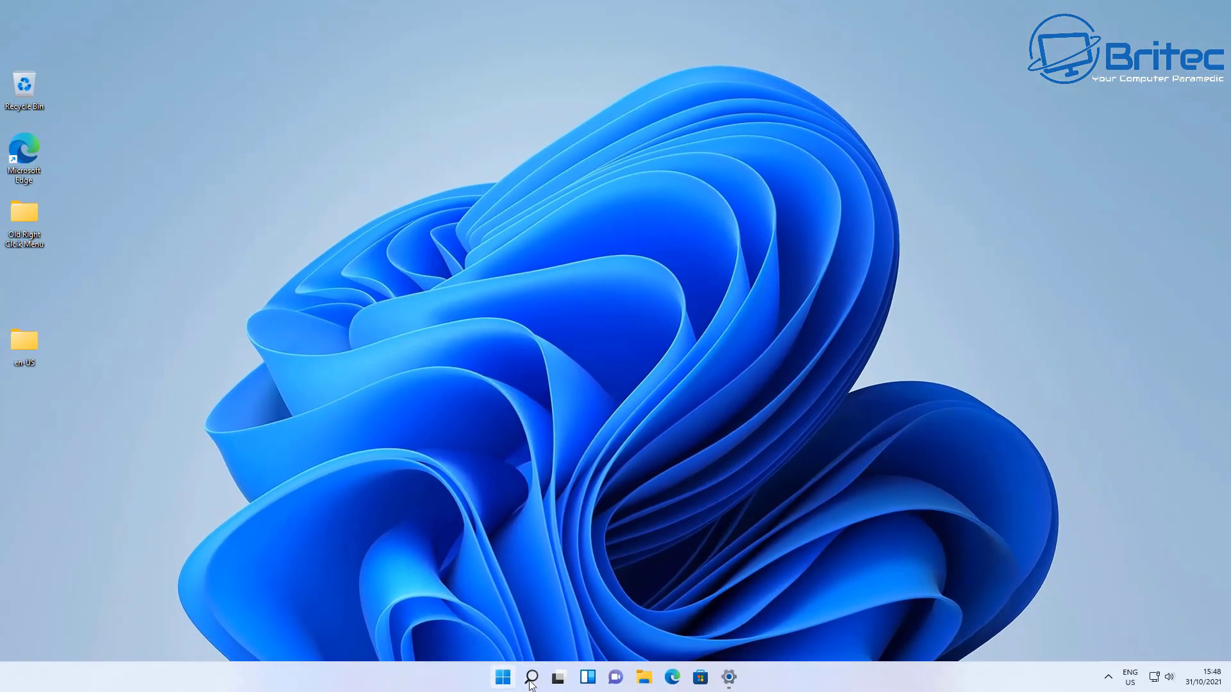
Step: Search for "snip", open Snipping Tool, and start a new snip to test it, cancelling the capture
click(532, 677)
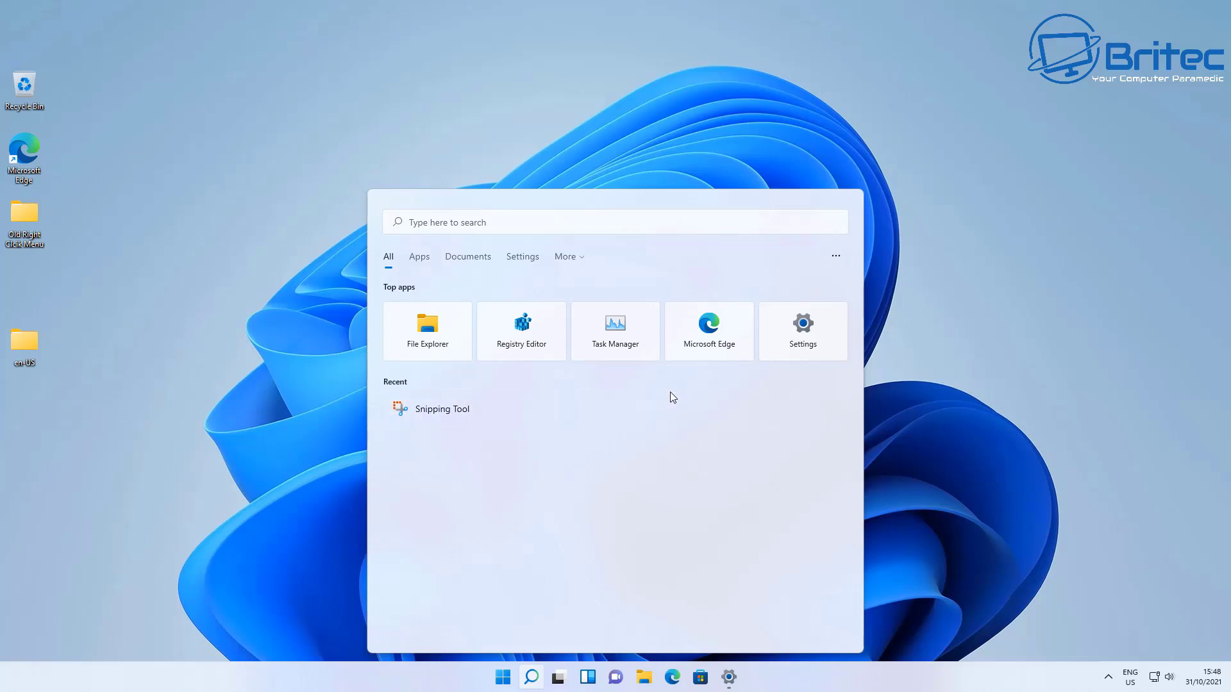
click(425, 220)
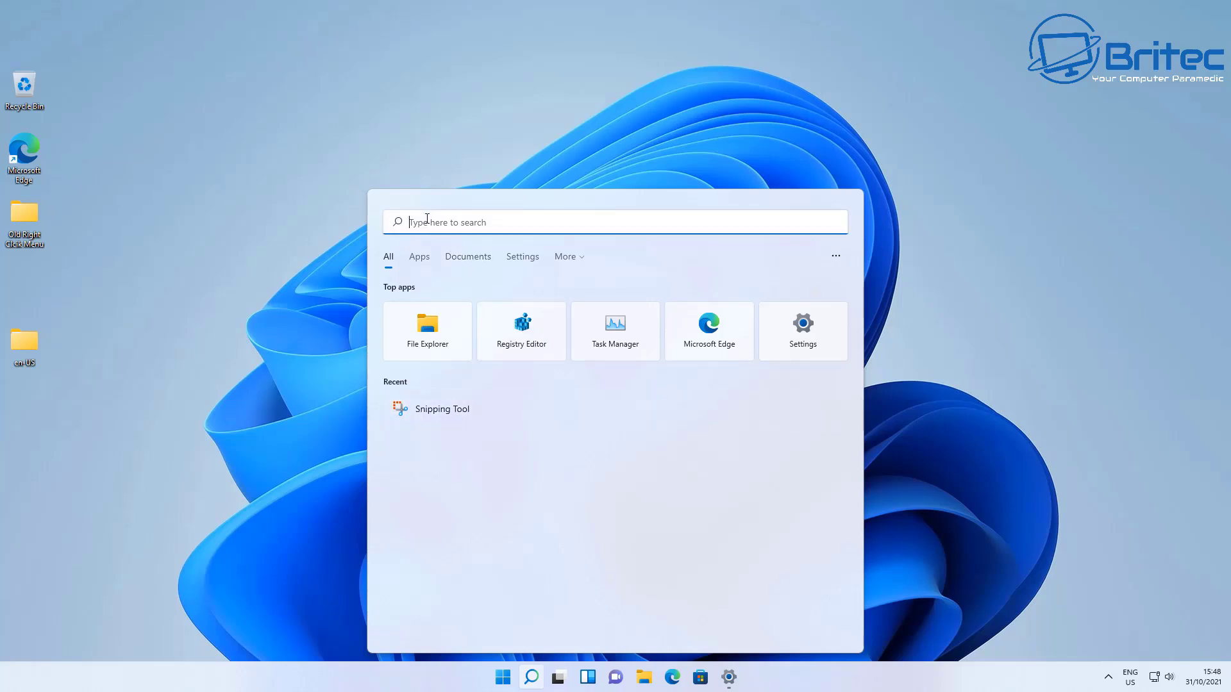
text(snip)
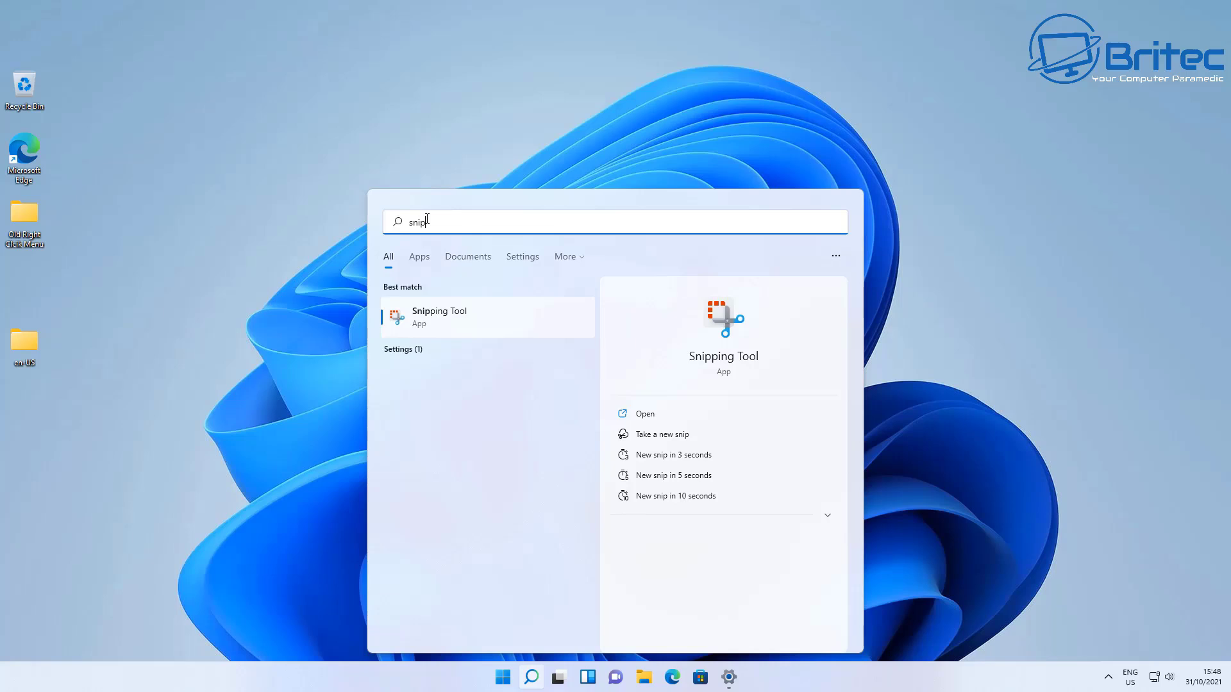
key(Tab)
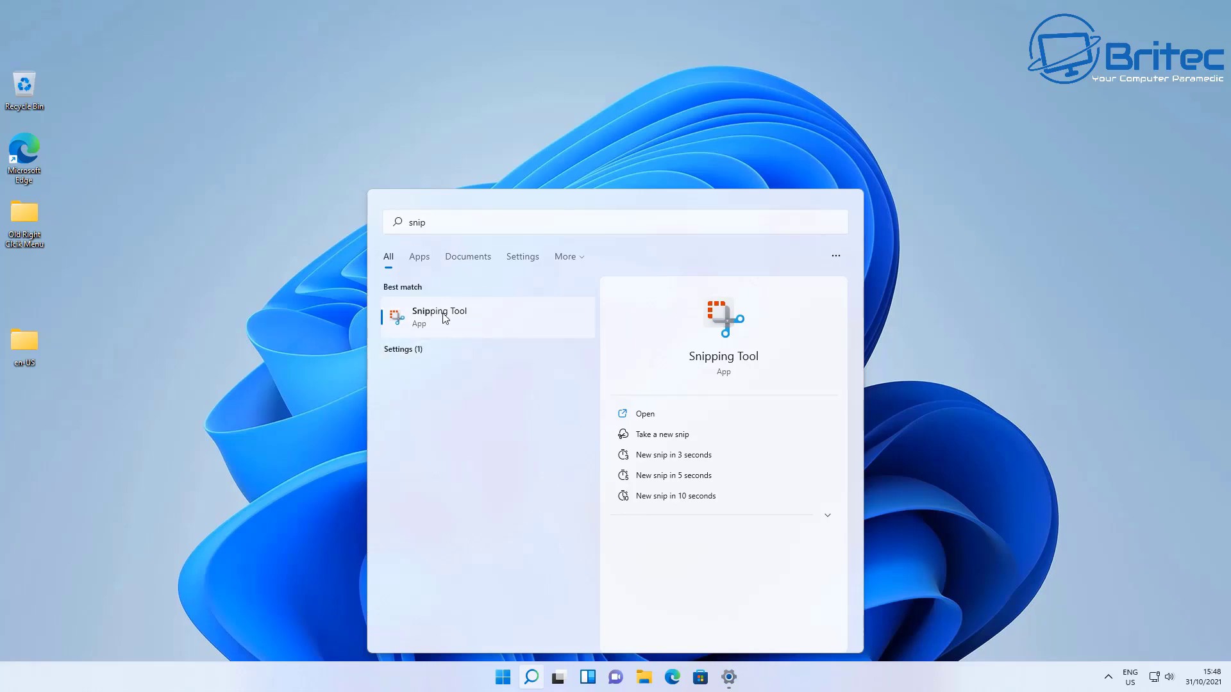
click(644, 414)
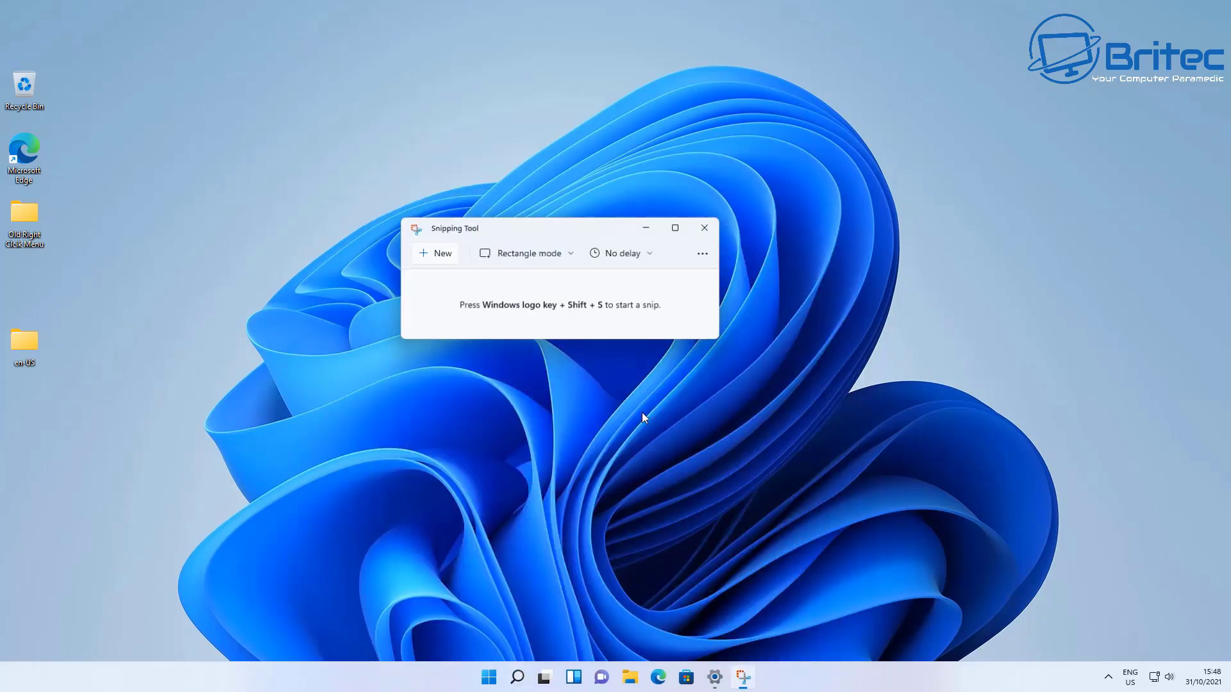
click(432, 252)
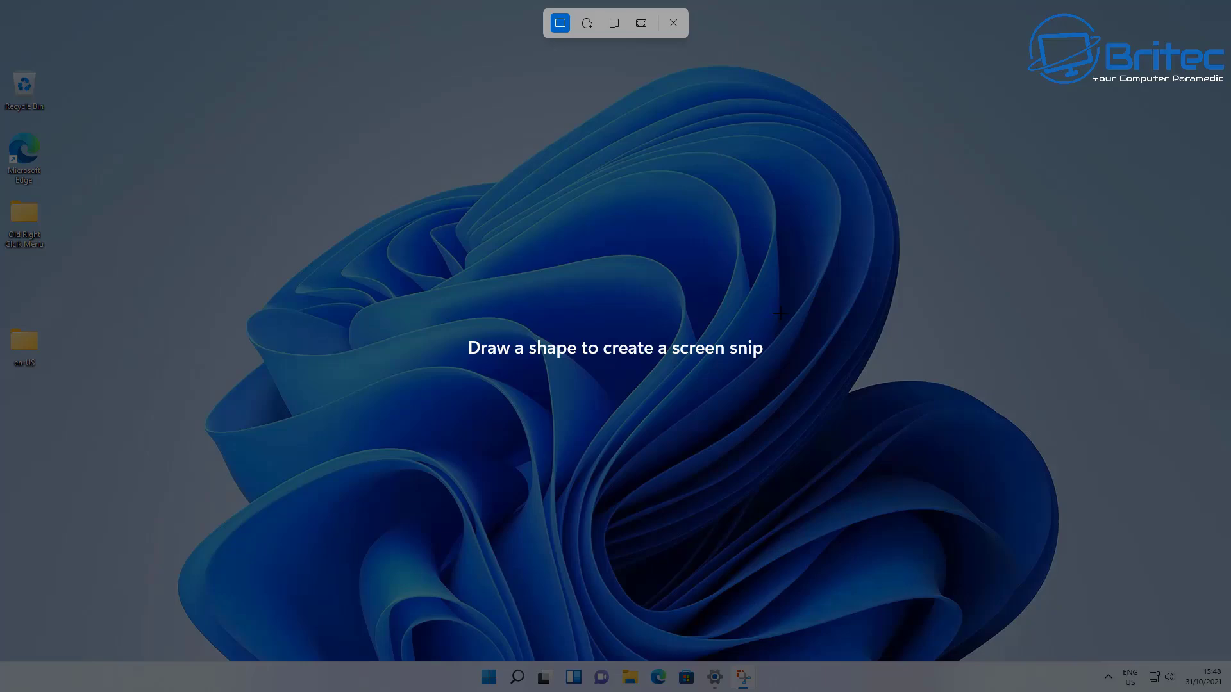
click(673, 23)
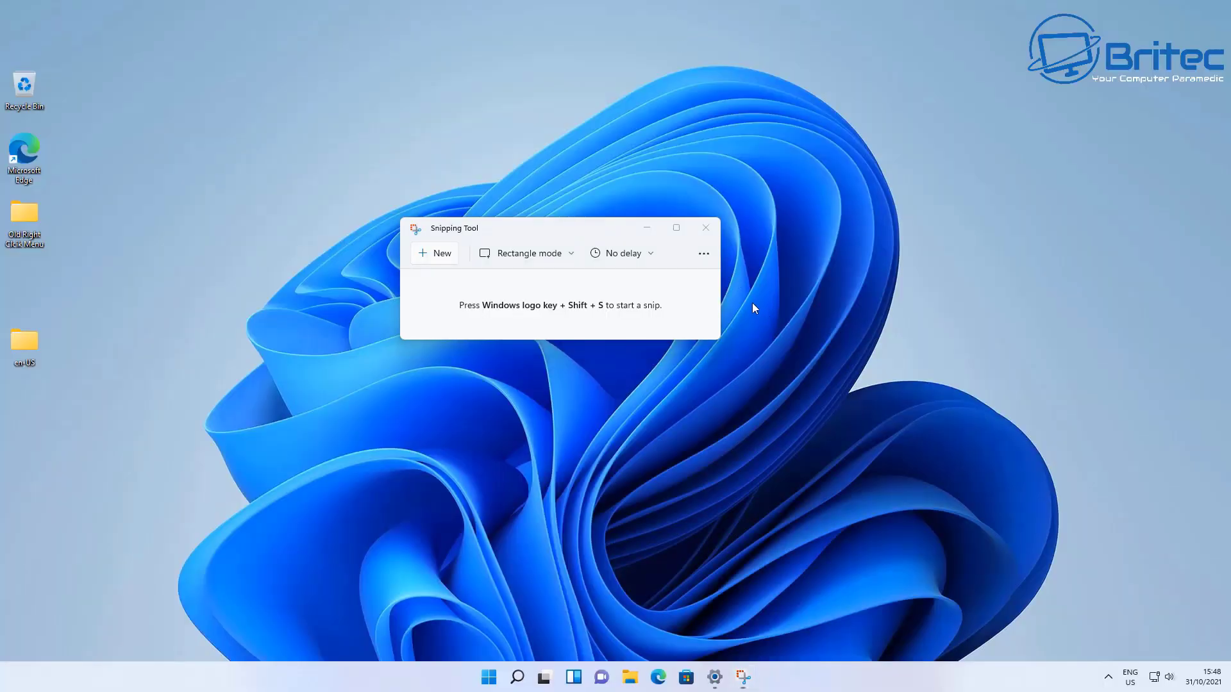
Step: Capture a rectangular snip of the middle of the desktop wallpaper and close Snipping Tool without saving it
click(508, 234)
click(428, 253)
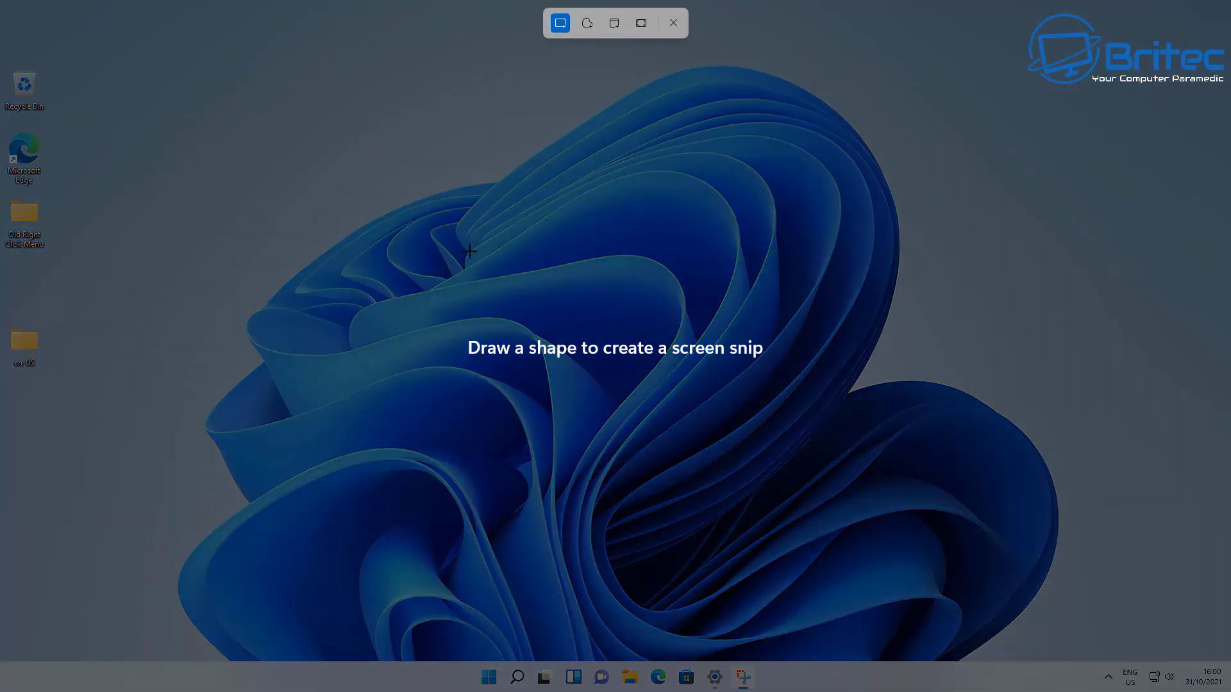
drag(371, 202, 840, 448)
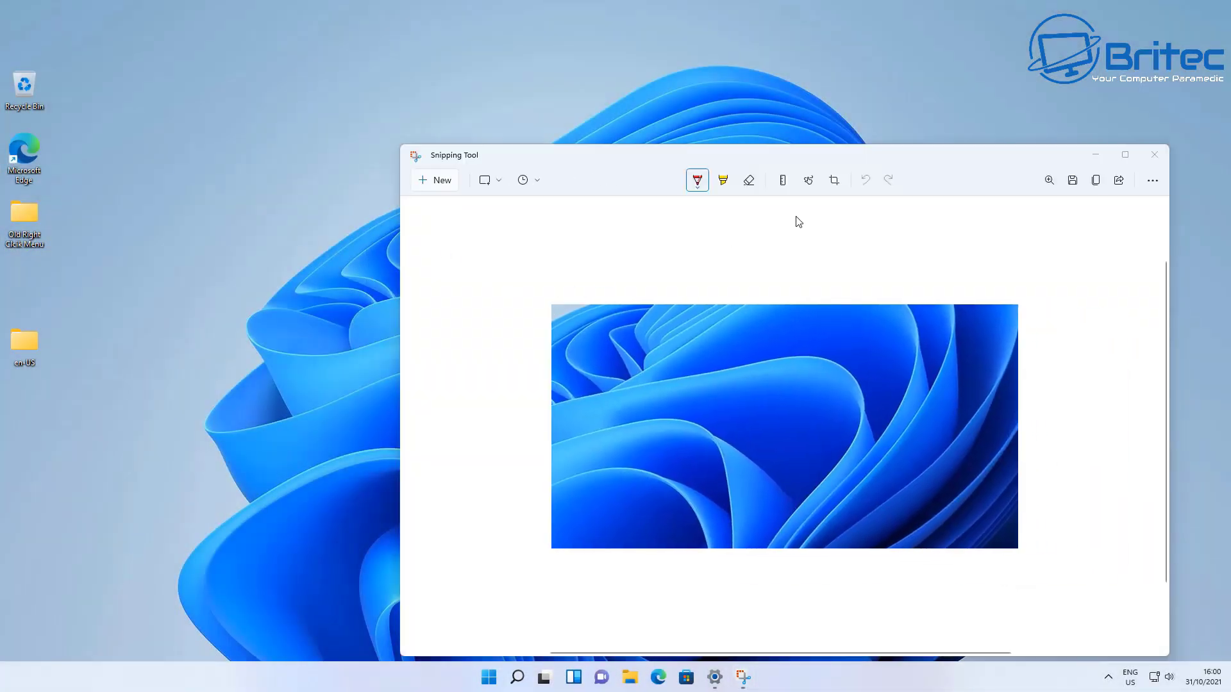
click(1156, 156)
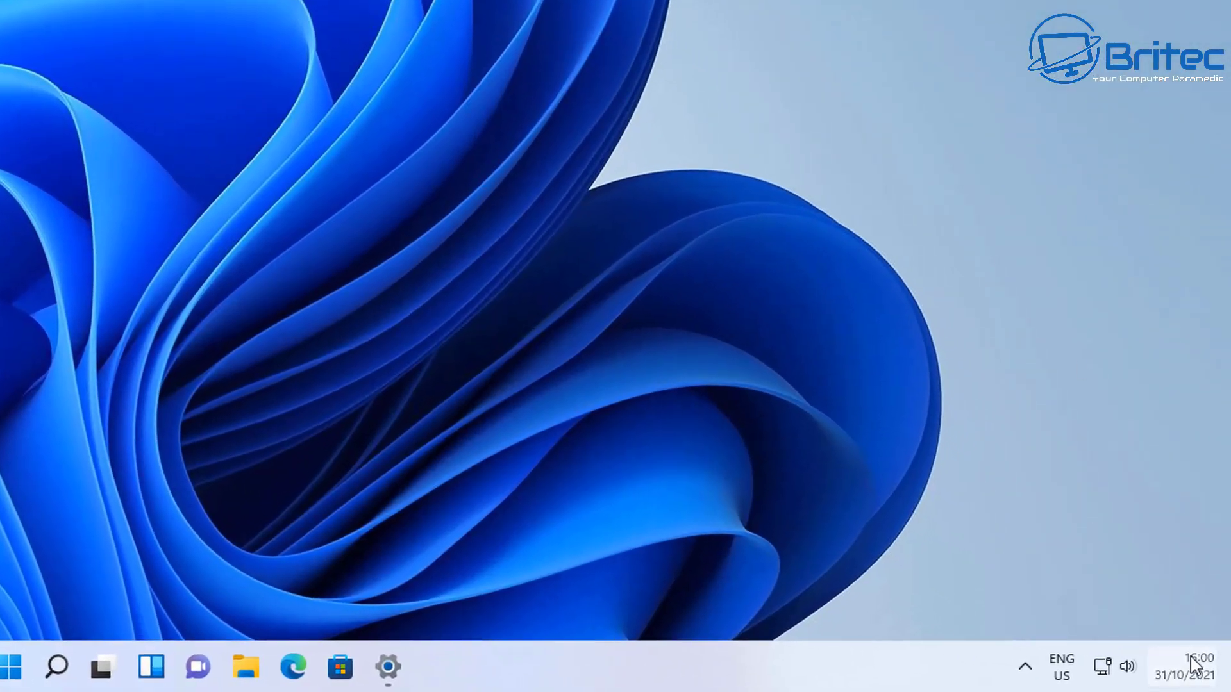
Step: Check the date in the taskbar calendar, reopen the date and time settings, and turn setting the time automatically back on
click(1195, 672)
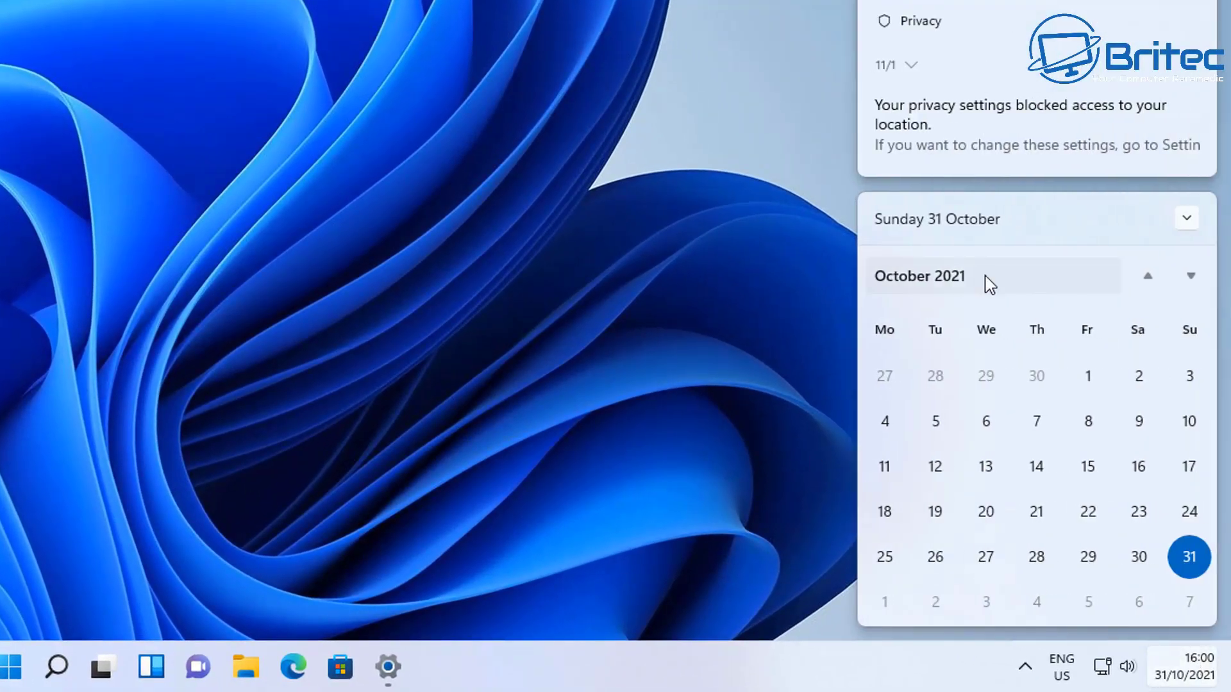
right_click(1187, 673)
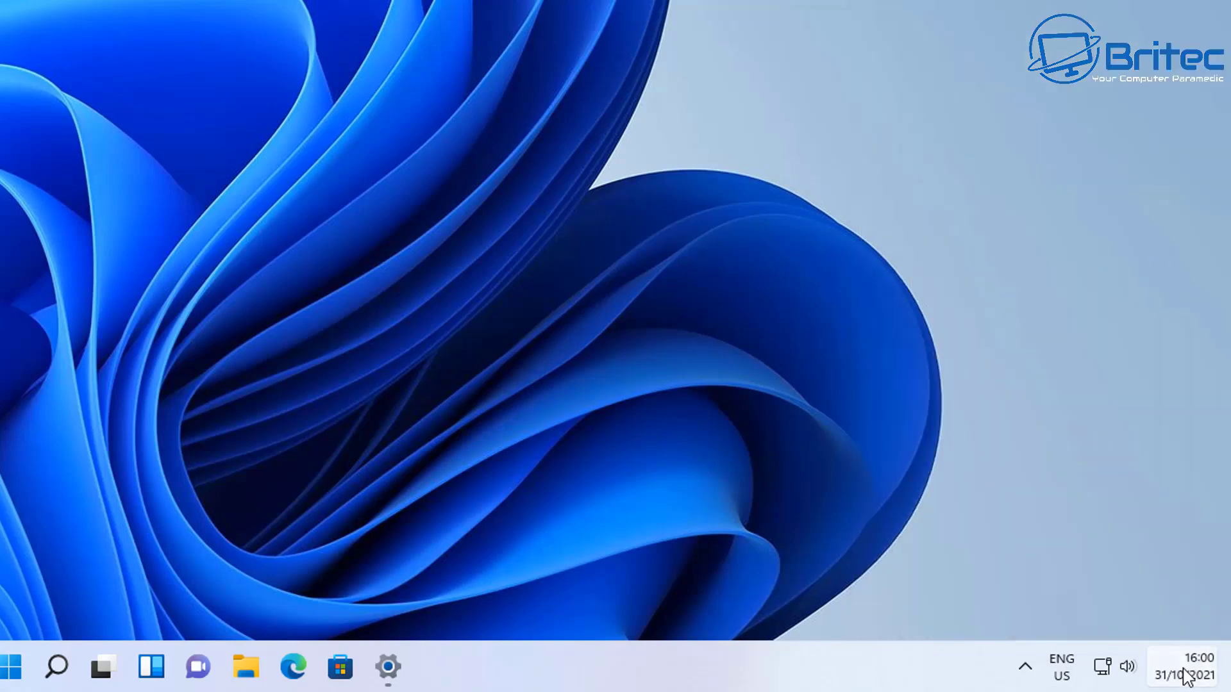
click(1131, 574)
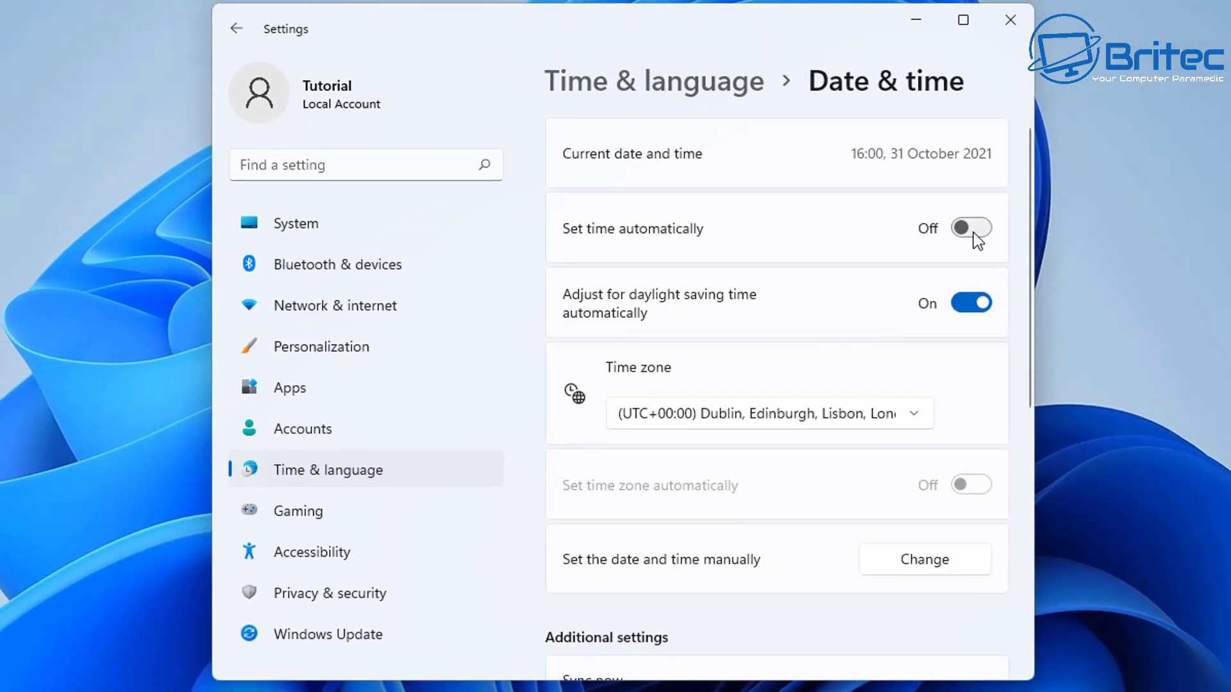
click(973, 231)
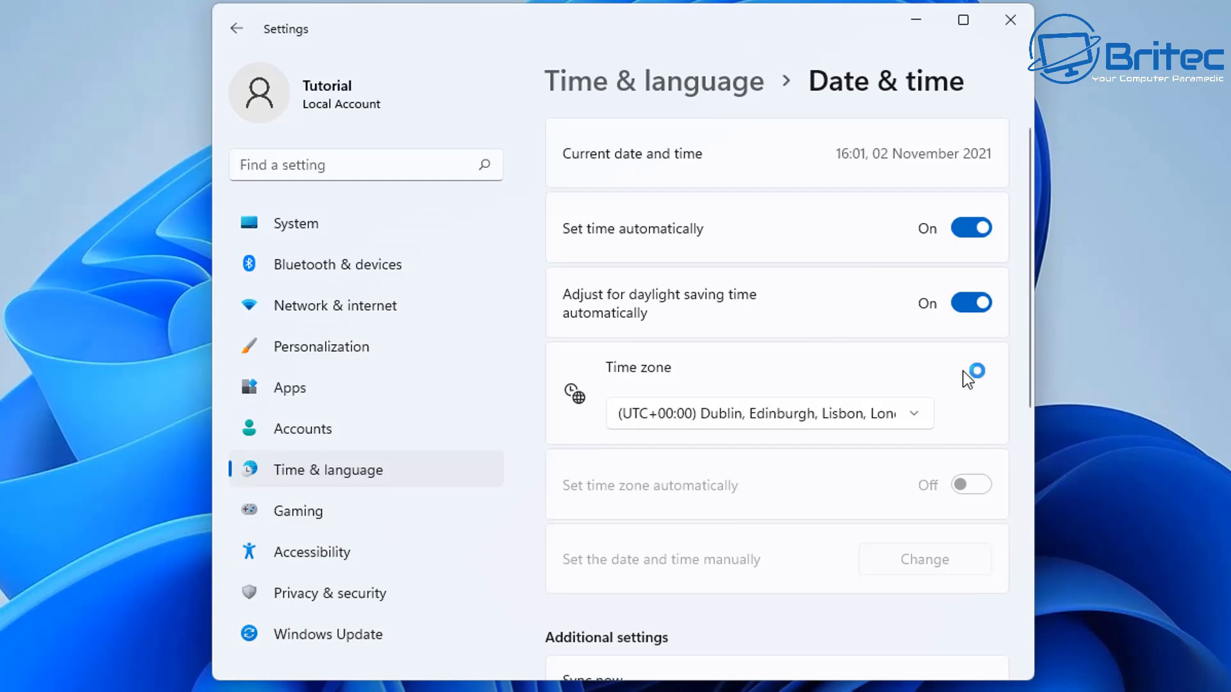
Step: Close Settings and reopen Snipping Tool from the Windows search
click(1189, 375)
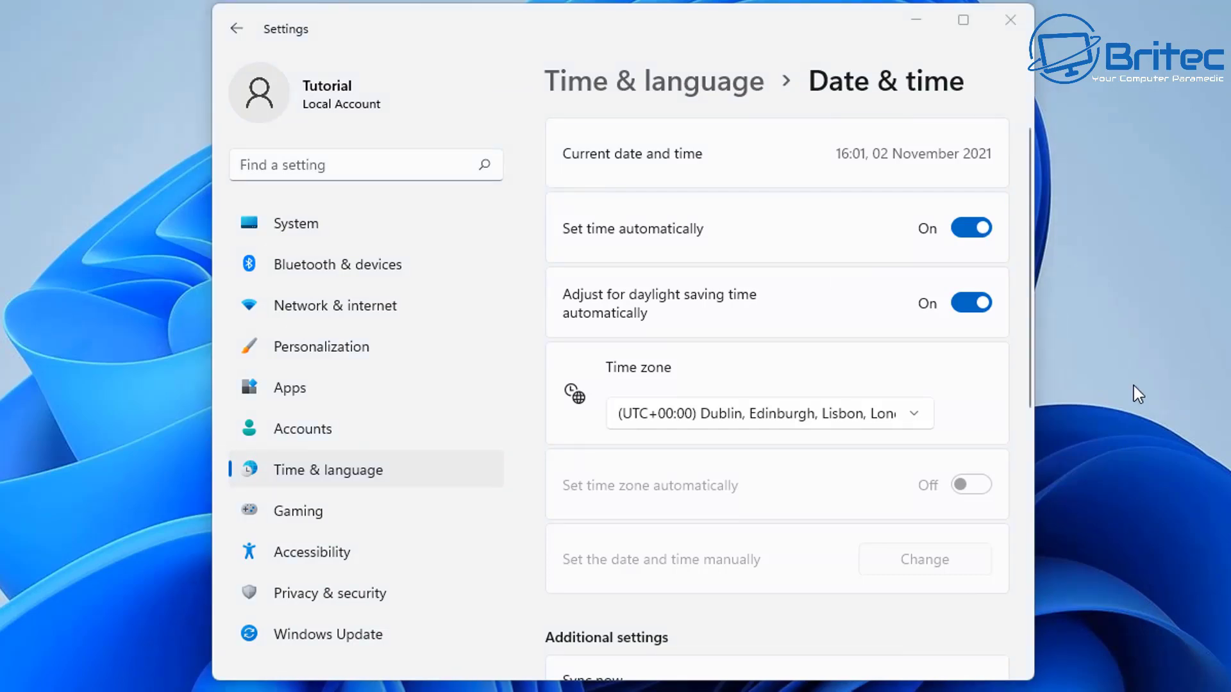
click(1011, 21)
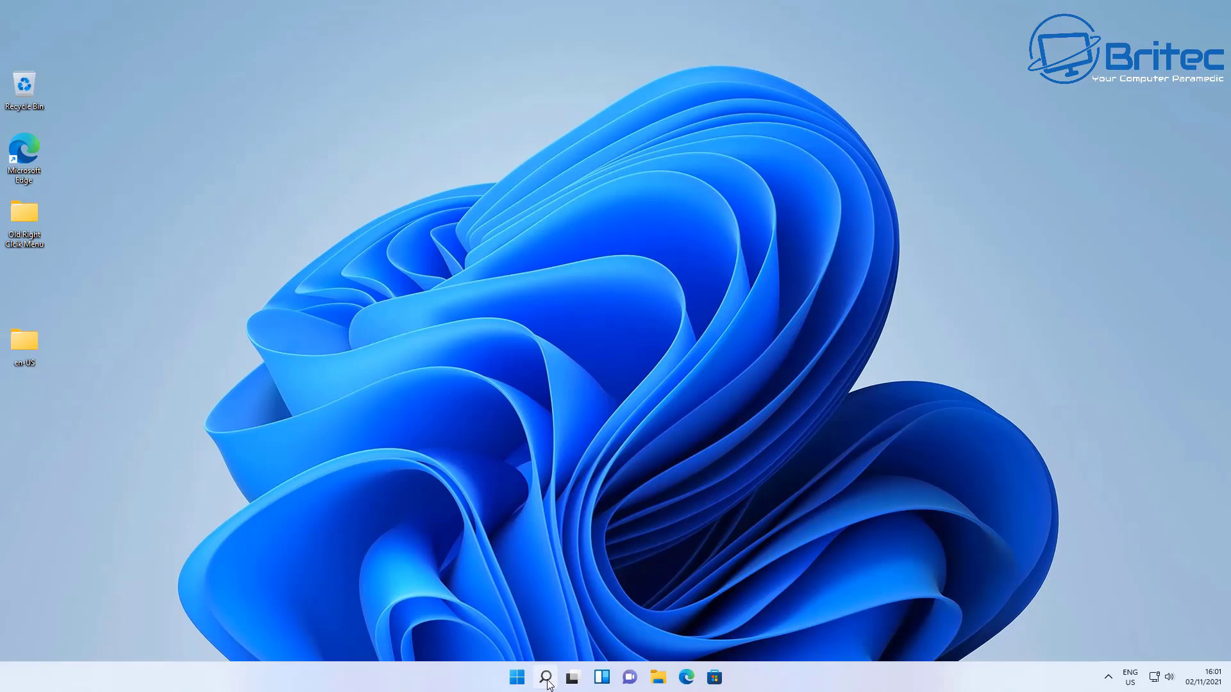
click(546, 679)
click(417, 413)
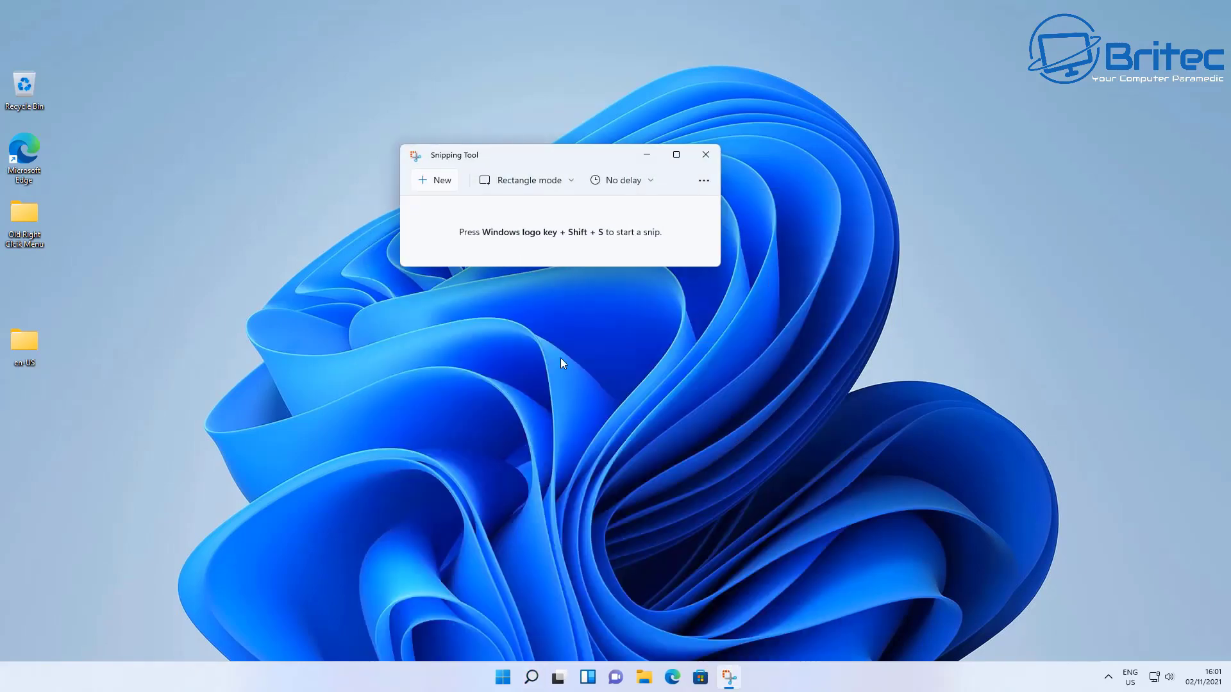
Step: Take a new rectangular snip of the central part of the wallpaper, move the Snipping Tool window higher, and close it without saving
click(434, 177)
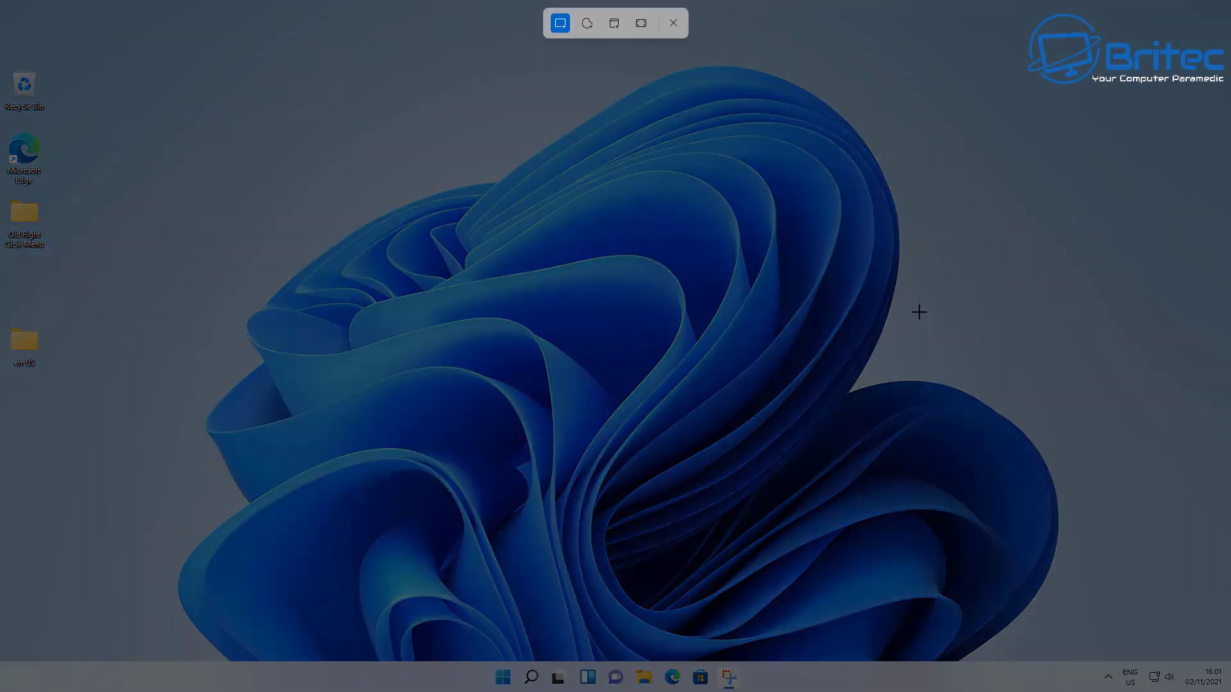
drag(423, 142, 948, 487)
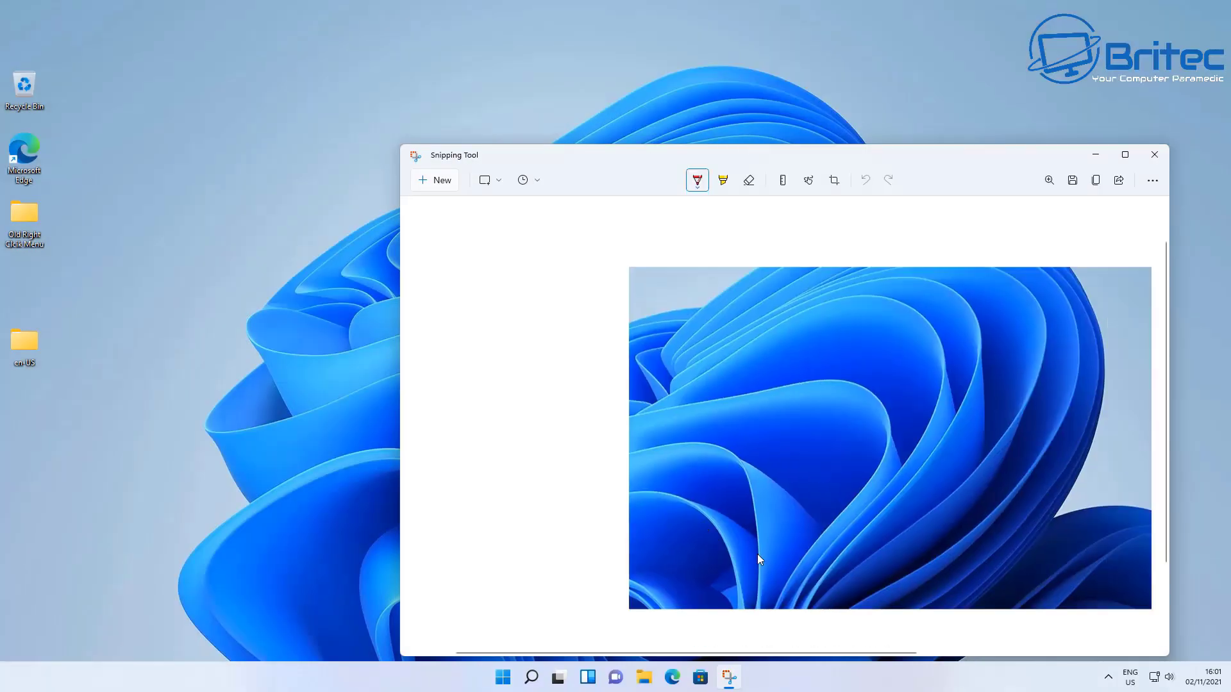
click(671, 437)
drag(838, 156, 671, 57)
click(987, 57)
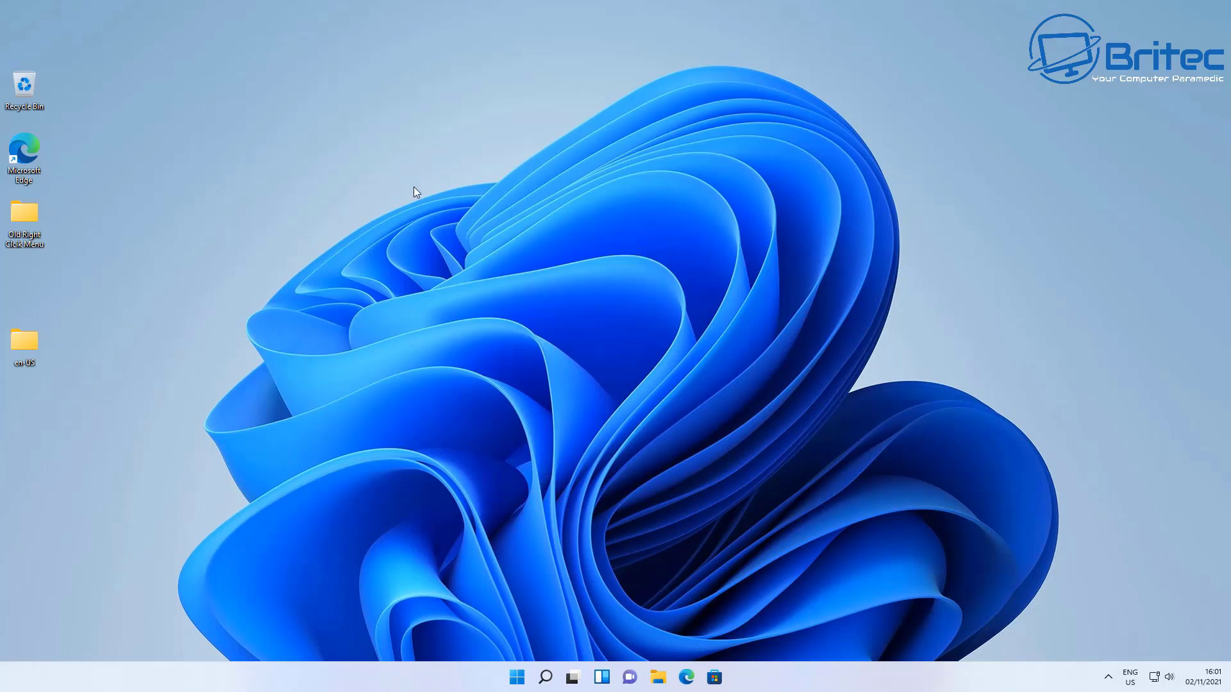